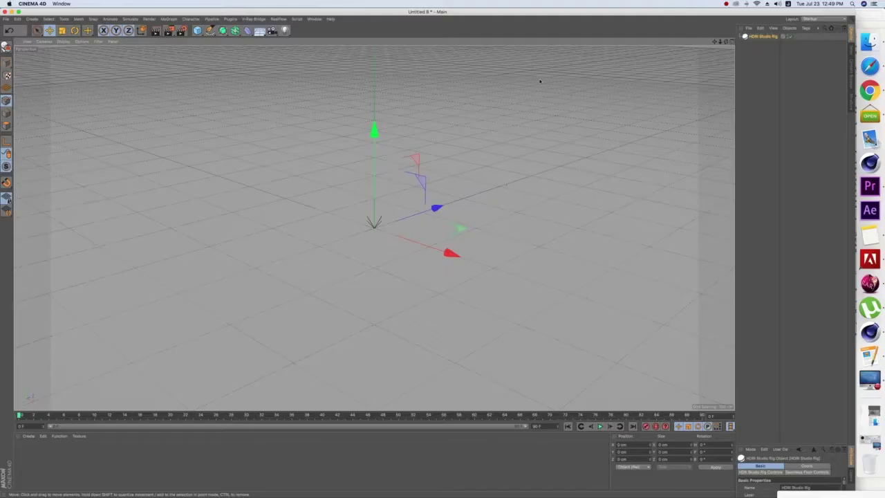
- Add a Sphere primitive and raise it fully above the floor grid
{"action": "left_click", "coordinate": [297, 19]}
{"action": "left_click_drag", "start_coordinate": [197, 31], "coordinate": [228, 54]}
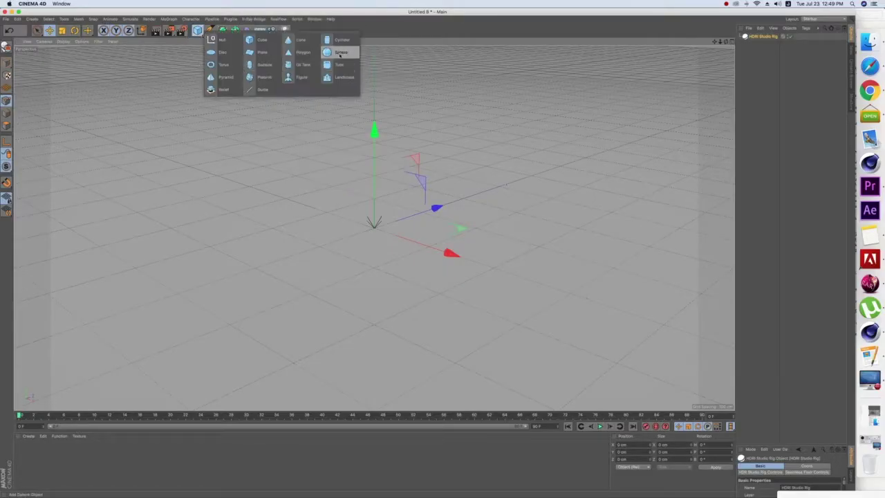
{"action": "left_click", "coordinate": [339, 53]}
{"action": "left_click_drag", "start_coordinate": [374, 130], "coordinate": [374, 59]}
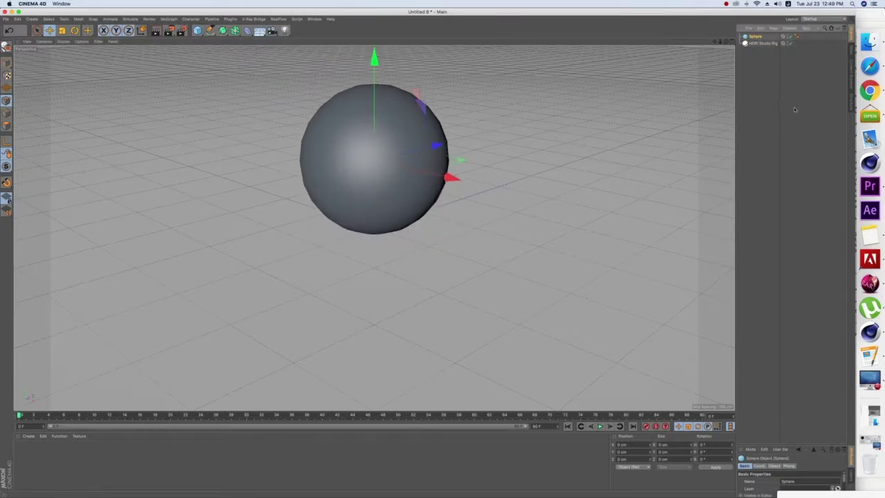
- Widen and enlarge the Attribute Manager panel to show the sphere's shape settings
{"action": "left_click_drag", "start_coordinate": [737, 125], "coordinate": [614, 131]}
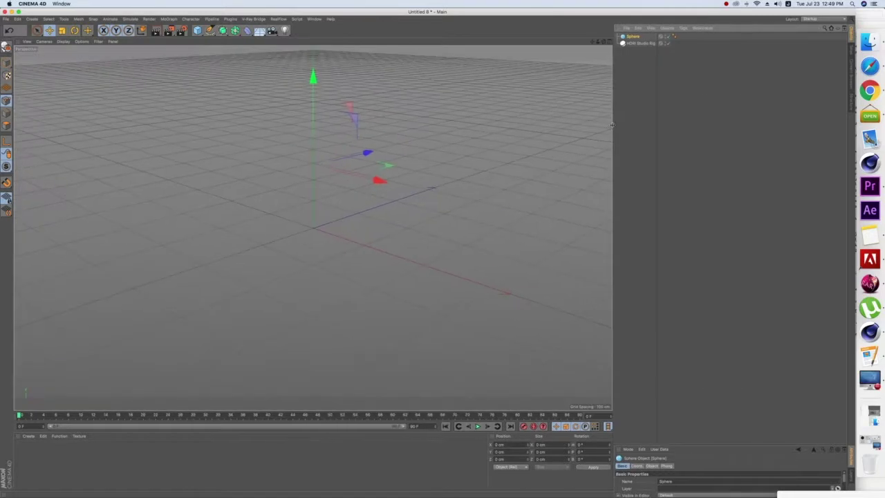
{"action": "left_click_drag", "start_coordinate": [712, 446], "coordinate": [706, 176]}
{"action": "left_click", "coordinate": [653, 194]}
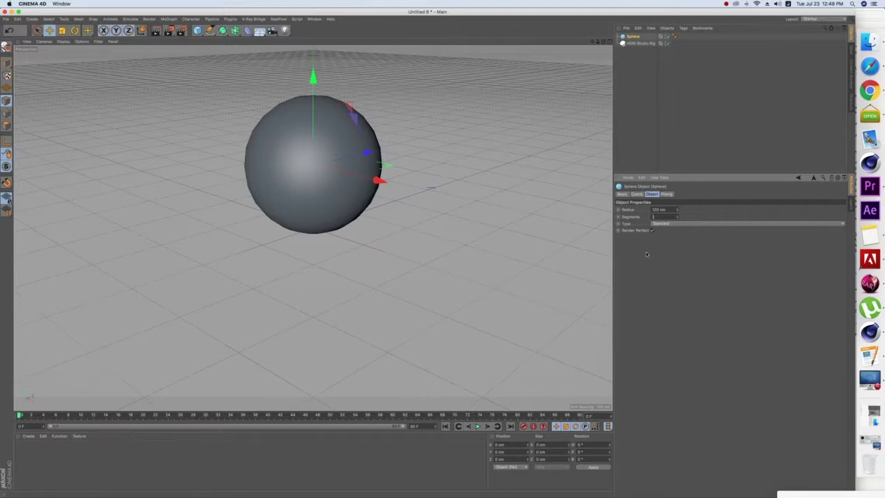
- Set the sphere's Type to Hemisphere
{"action": "left_click", "coordinate": [790, 12]}
{"action": "left_click", "coordinate": [798, 31]}
{"action": "left_click", "coordinate": [671, 224]}
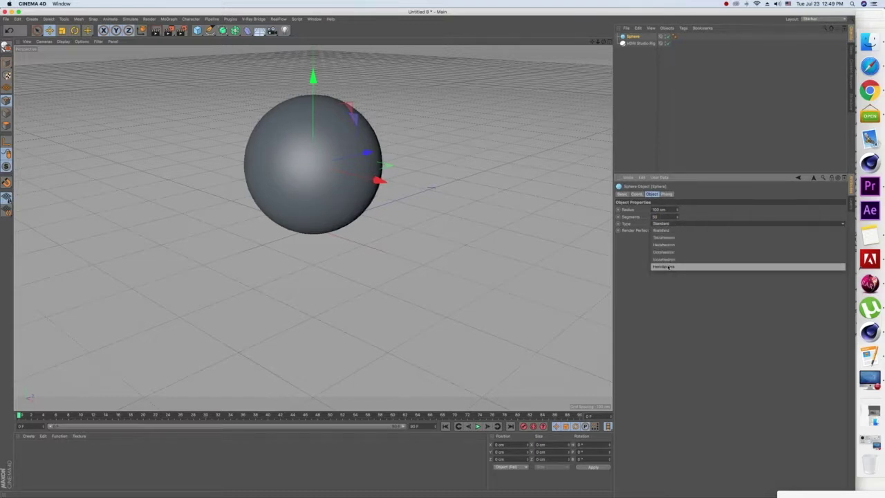
{"action": "left_click", "coordinate": [667, 267]}
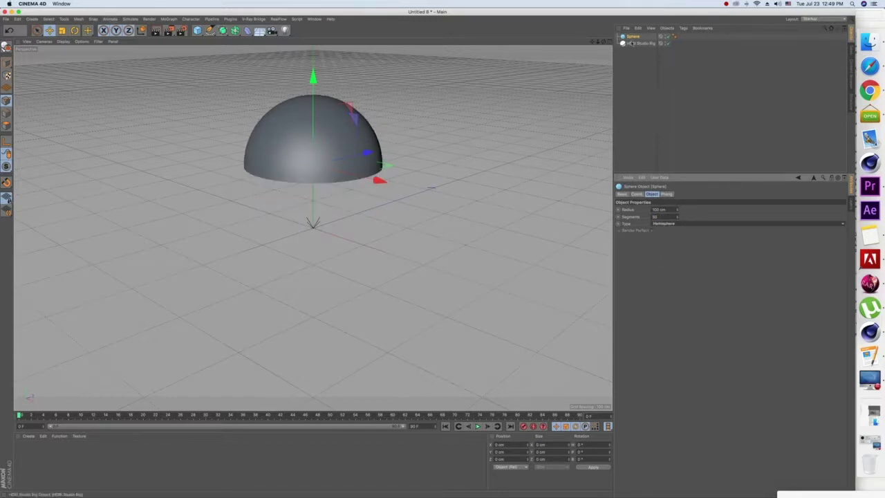
- Make the hemisphere an editable polygon mesh and select all its polygons
{"action": "left_click", "coordinate": [6, 46]}
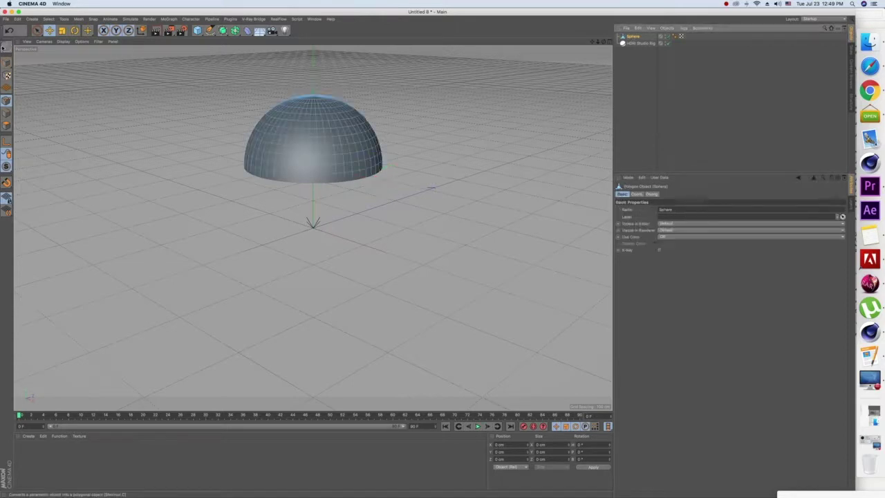
{"action": "left_click", "coordinate": [7, 125]}
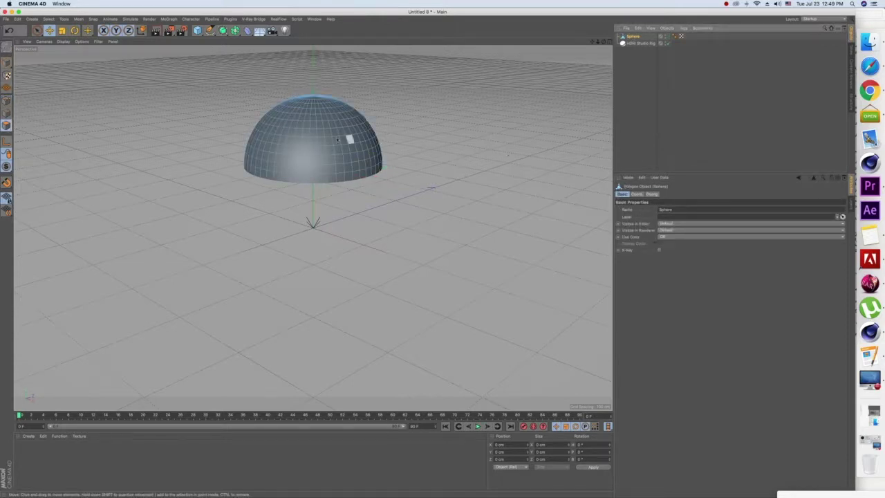
{"action": "left_click", "coordinate": [320, 141]}
{"action": "key", "text": "ctrl+a"}
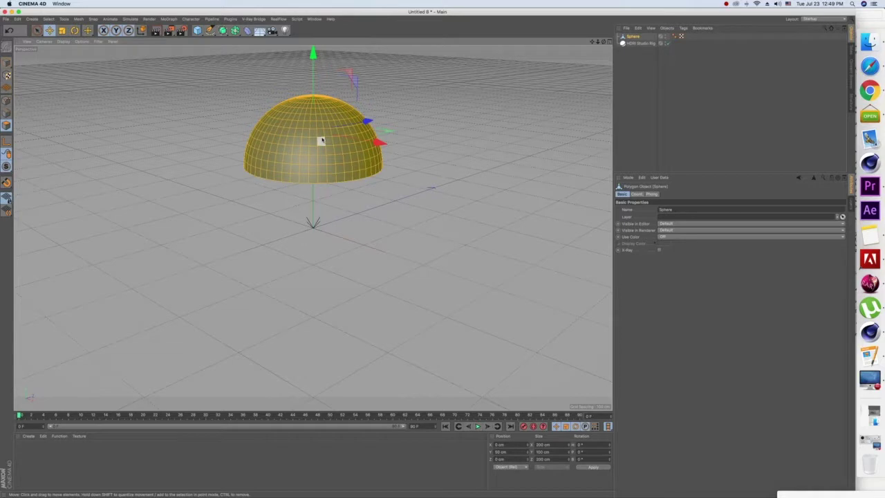
- Extrude the hemisphere's polygons to an offset of about 8 cm
{"action": "right_click", "coordinate": [318, 117]}
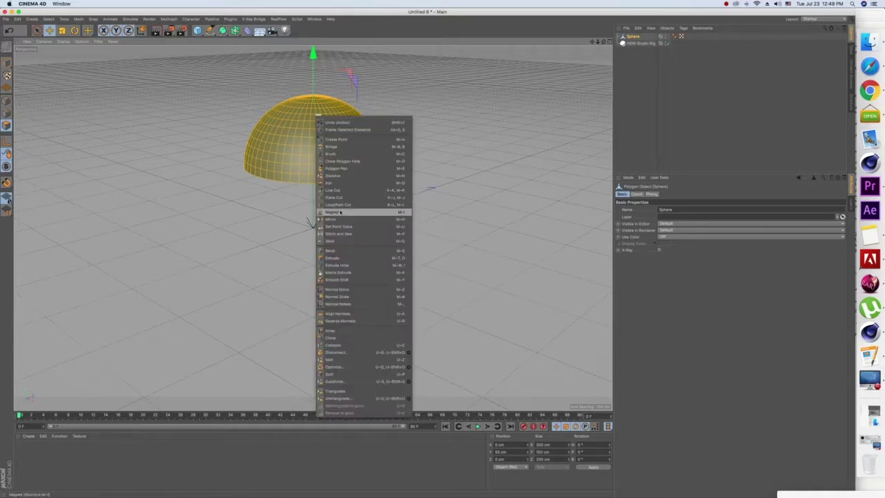
{"action": "left_click", "coordinate": [329, 259]}
{"action": "left_click_drag", "start_coordinate": [329, 262], "coordinate": [346, 262]}
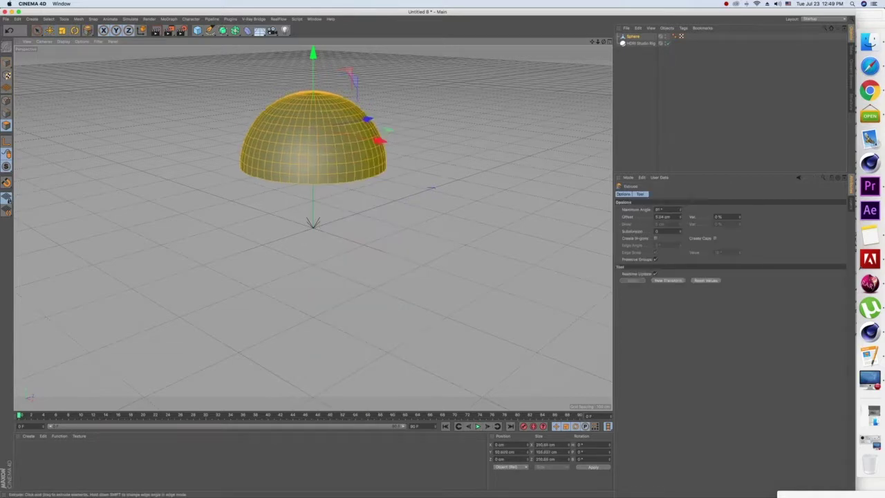
{"action": "left_click_drag", "start_coordinate": [443, 246], "coordinate": [432, 246]}
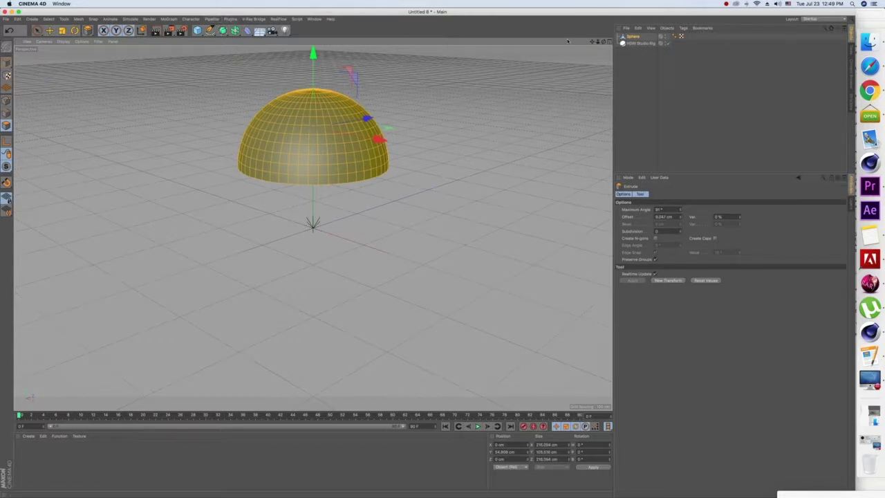
- Orbit beneath the dome to view its hollow underside and select the HDR Studio Rig
{"action": "left_click_drag", "start_coordinate": [603, 43], "coordinate": [463, 93]}
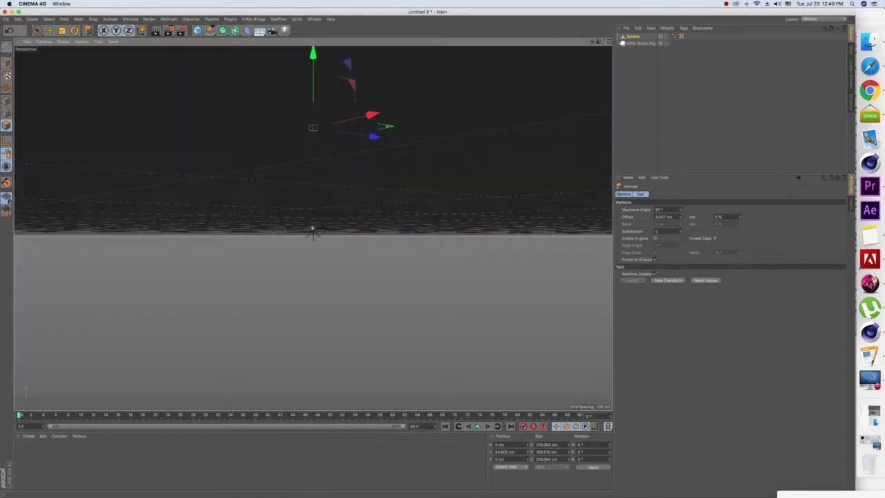
{"action": "scroll", "coordinate": [320, 153], "scroll_direction": "up", "scroll_amount": 2}
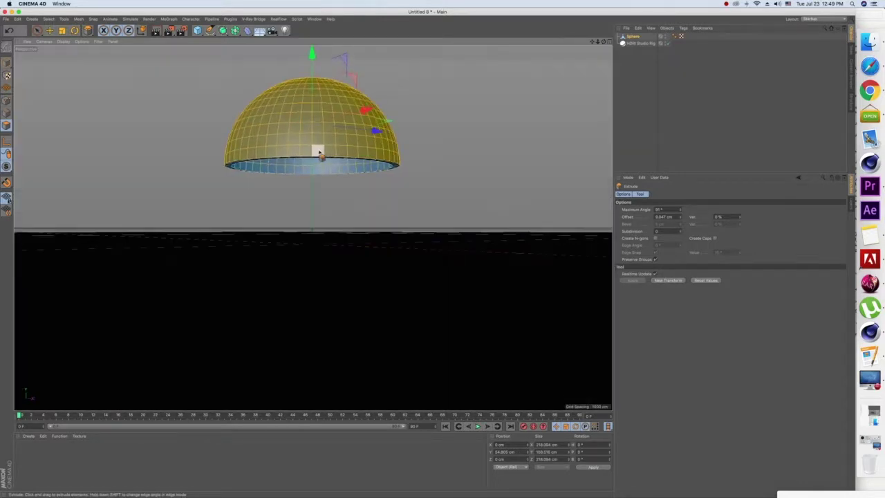
{"action": "left_click", "coordinate": [276, 181]}
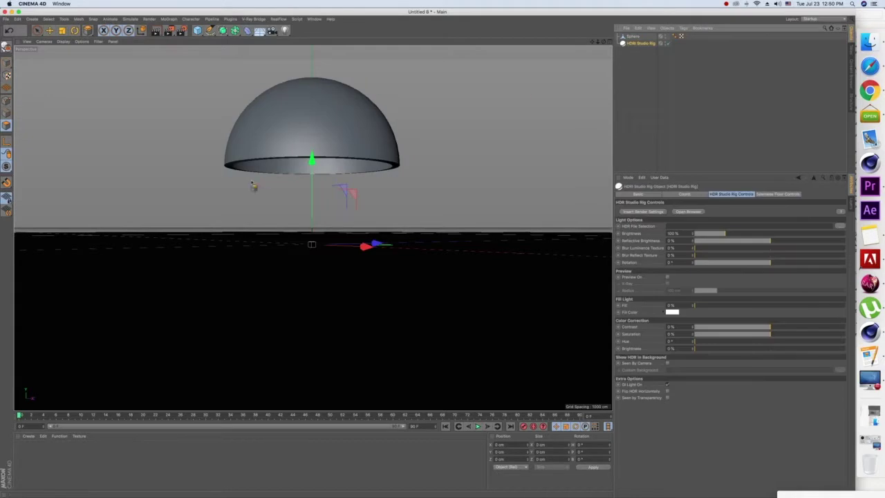
- Lower the HDR Studio Rig and parent the hemisphere under a new Cloner
{"action": "left_click_drag", "start_coordinate": [314, 169], "coordinate": [312, 316]}
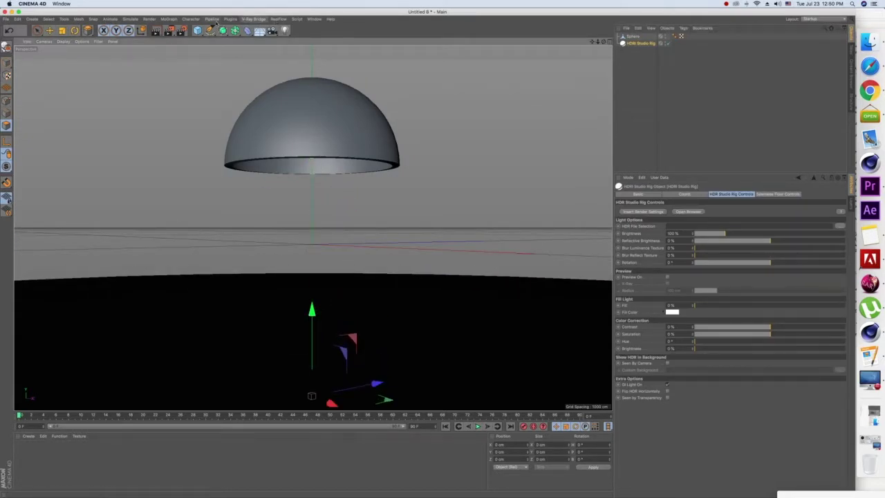
{"action": "left_click", "coordinate": [196, 20]}
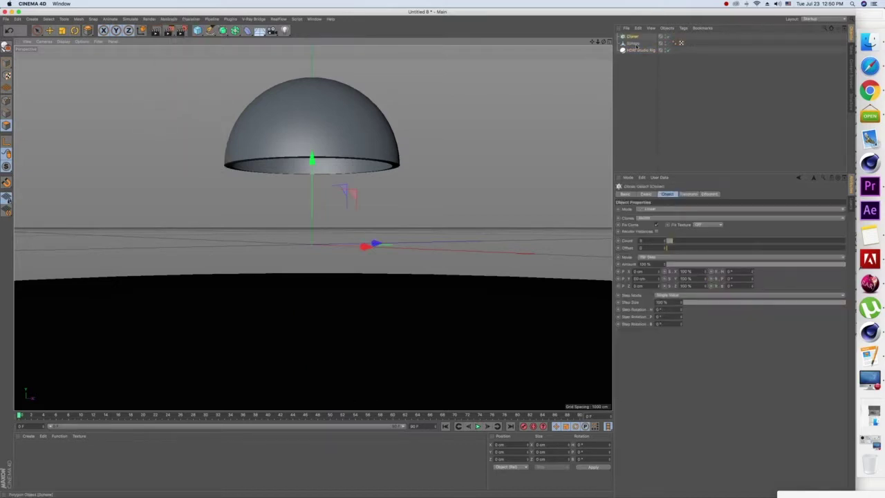
{"action": "left_click_drag", "start_coordinate": [170, 104], "coordinate": [631, 36]}
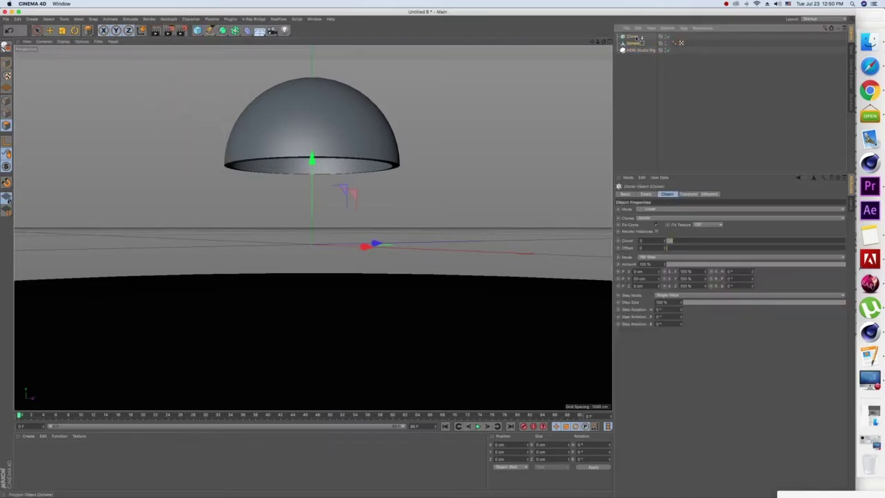
- Set the Cloner to 15 copies spaced 11 cm apart in P.Y
{"action": "left_click", "coordinate": [632, 36]}
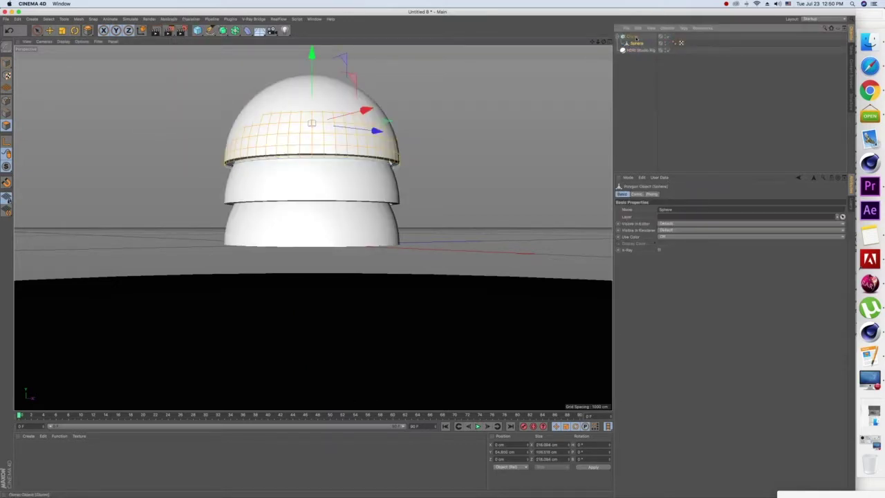
{"action": "left_click", "coordinate": [676, 242]}
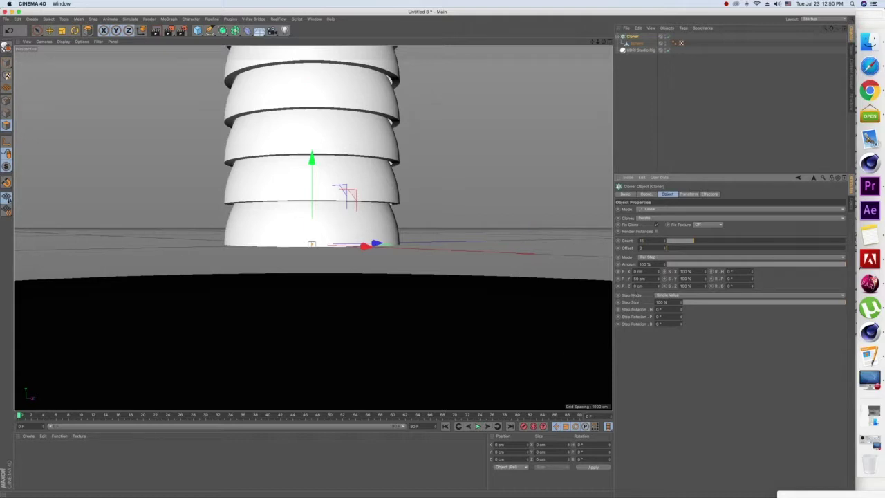
{"action": "left_click_drag", "start_coordinate": [659, 282], "coordinate": [659, 279]}
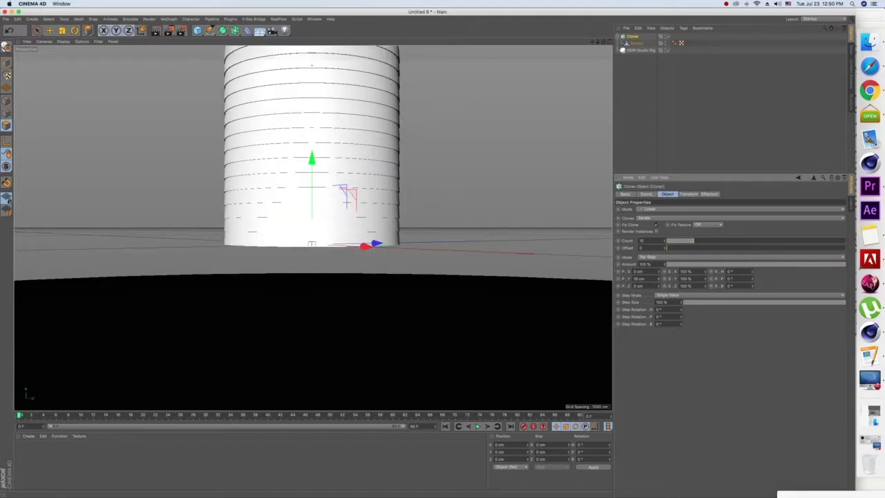
{"action": "left_click_drag", "start_coordinate": [659, 280], "coordinate": [659, 281]}
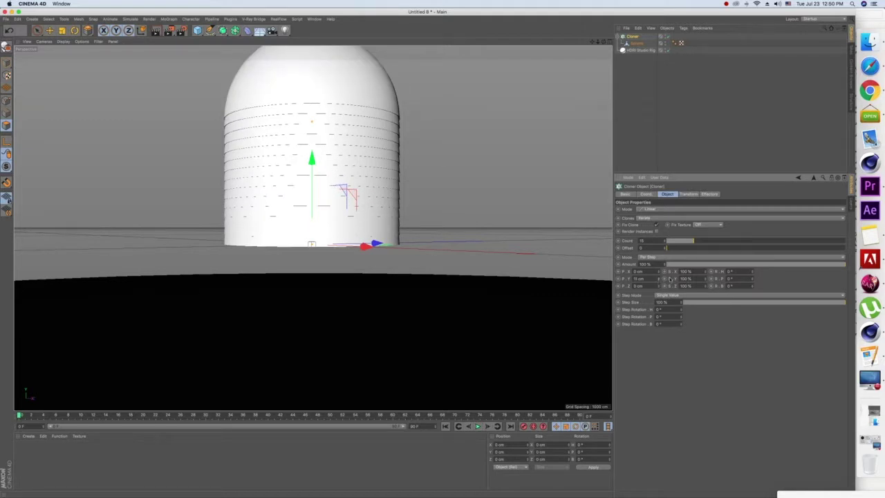
{"action": "left_click_drag", "start_coordinate": [664, 248], "coordinate": [664, 249]}
{"action": "left_click", "coordinate": [191, 19]}
{"action": "mouse_move", "coordinate": [182, 30]}
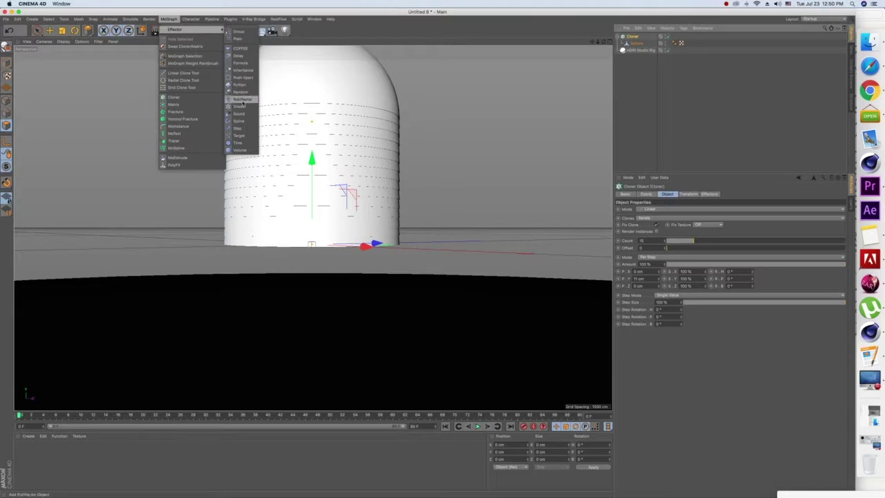
- Add a Step effector that scales the clones down to about 0.89 in stepped rings
{"action": "left_click", "coordinate": [238, 129]}
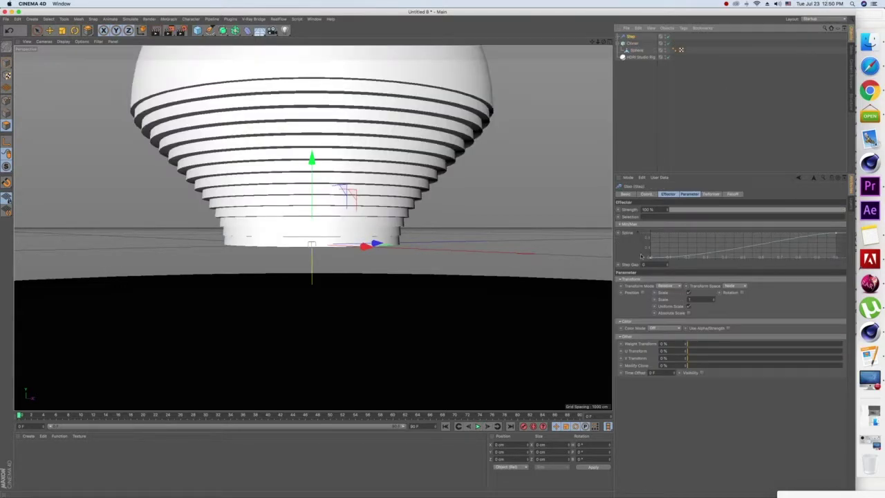
{"action": "left_click_drag", "start_coordinate": [649, 259], "coordinate": [649, 231]}
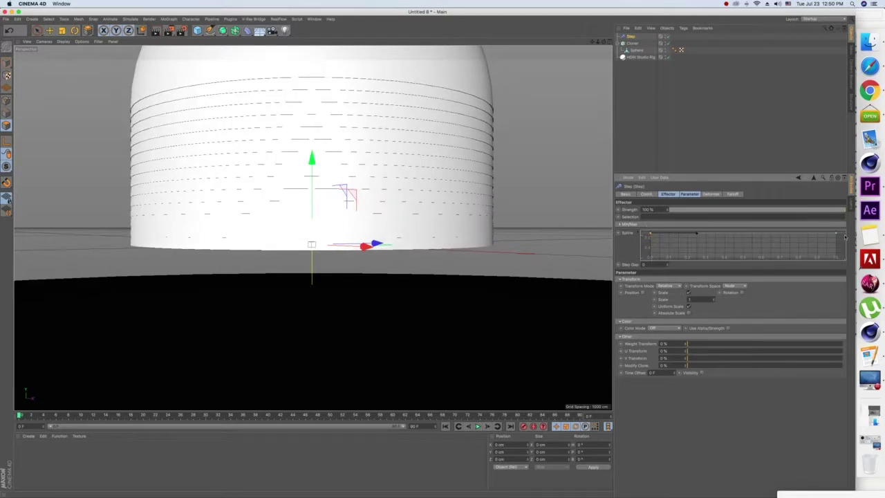
{"action": "left_click_drag", "start_coordinate": [836, 236], "coordinate": [835, 217]}
{"action": "left_click_drag", "start_coordinate": [651, 236], "coordinate": [650, 270]}
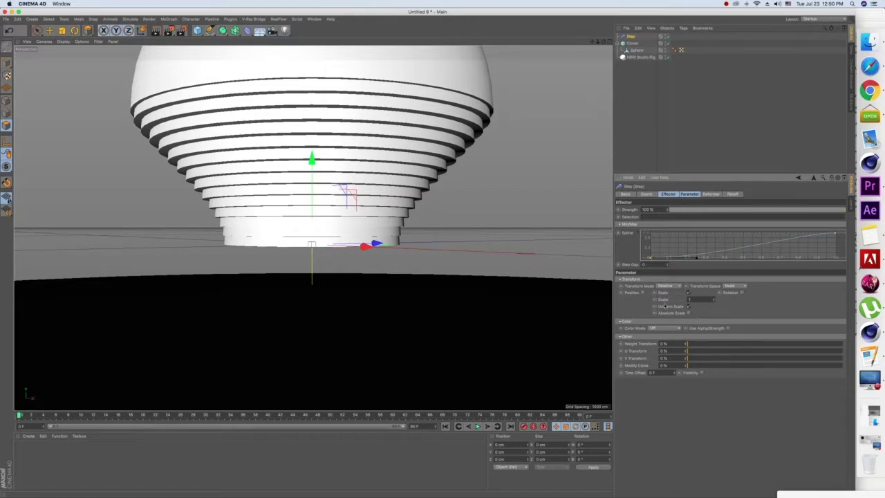
- Enable Step position offset of about 45 cm and pitch rotation to twist the rings
{"action": "left_click", "coordinate": [642, 293]}
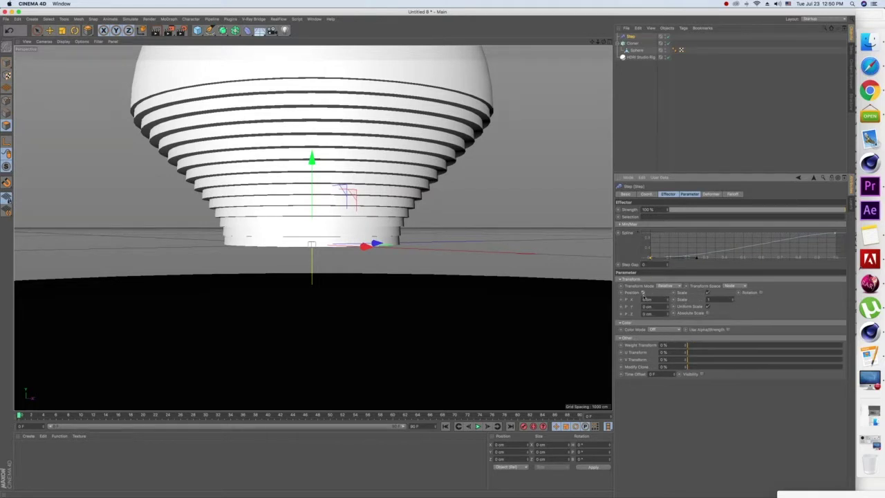
{"action": "left_click_drag", "start_coordinate": [668, 307], "coordinate": [667, 298]}
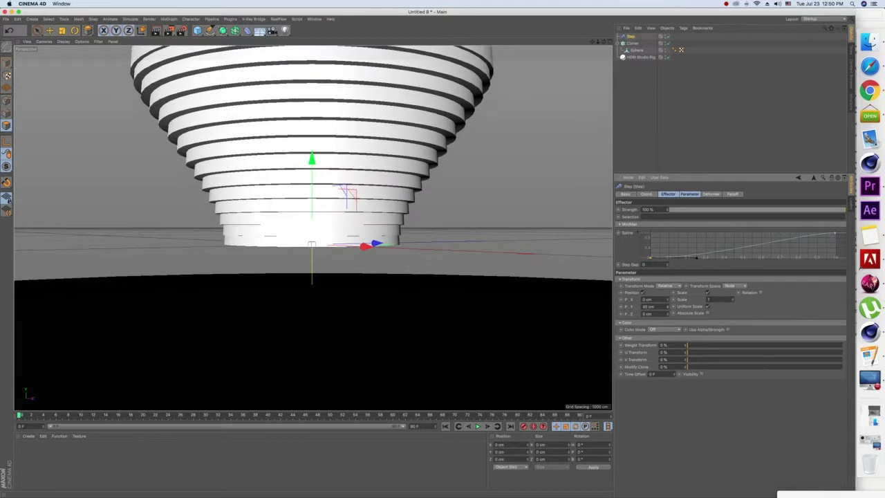
{"action": "left_click_drag", "start_coordinate": [733, 302], "coordinate": [733, 300]}
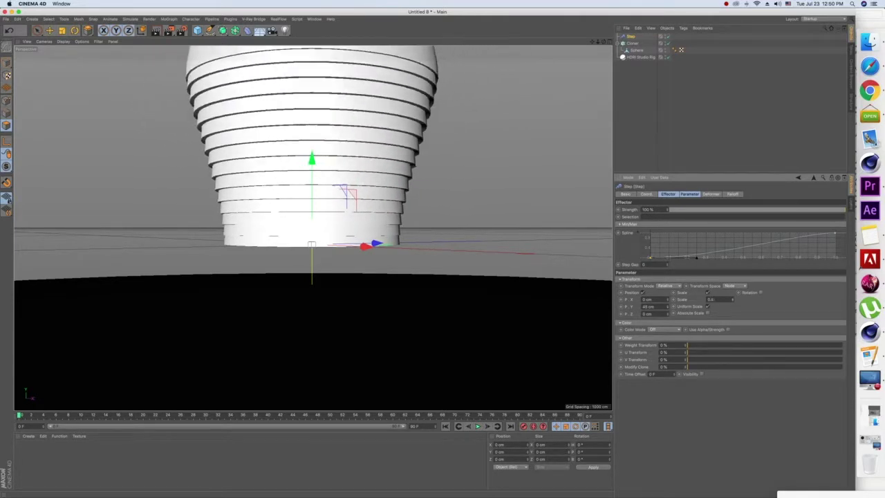
{"action": "left_click", "coordinate": [760, 293]}
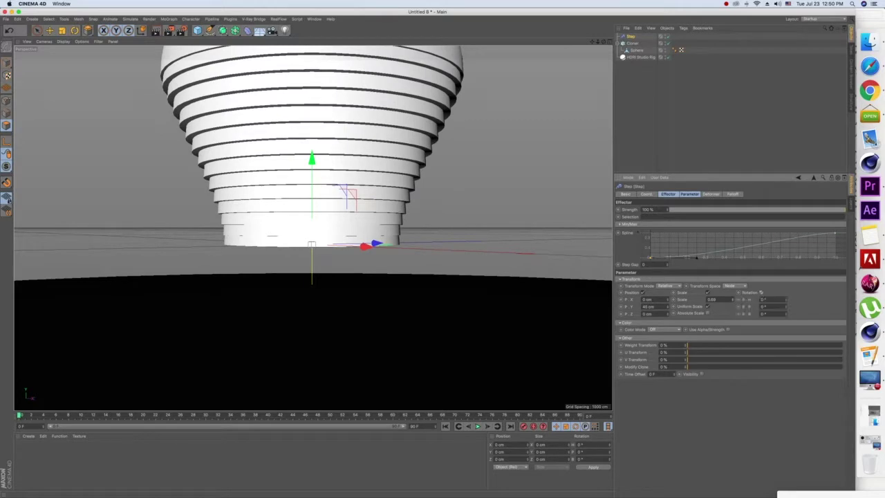
{"action": "mouse_move", "coordinate": [786, 309]}
{"action": "left_mouse_down"}
{"action": "mouse_move", "coordinate": [786, 294]}
{"action": "mouse_move", "coordinate": [791, 323]}
{"action": "left_mouse_up"}
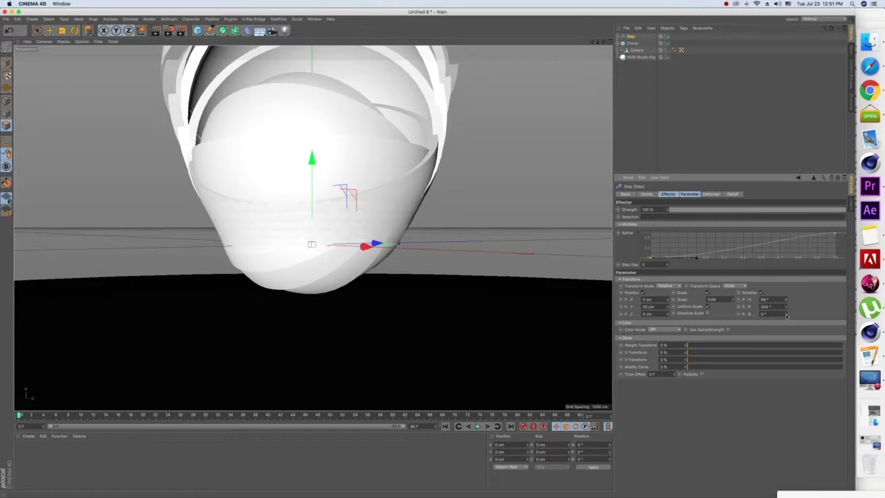
- Tweak the Step bank rotation, tilt the Cloner with Rotate, and reduce its count to 14
{"action": "left_click_drag", "start_coordinate": [786, 315], "coordinate": [786, 319]}
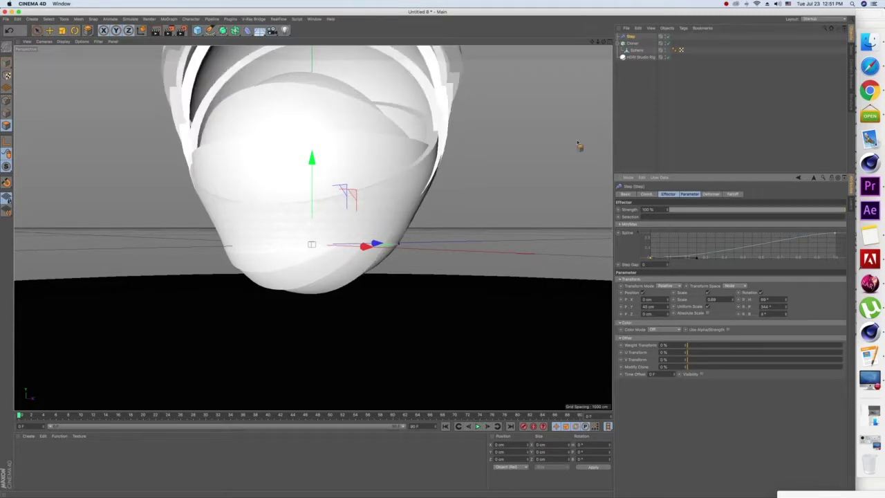
{"action": "left_click", "coordinate": [631, 43]}
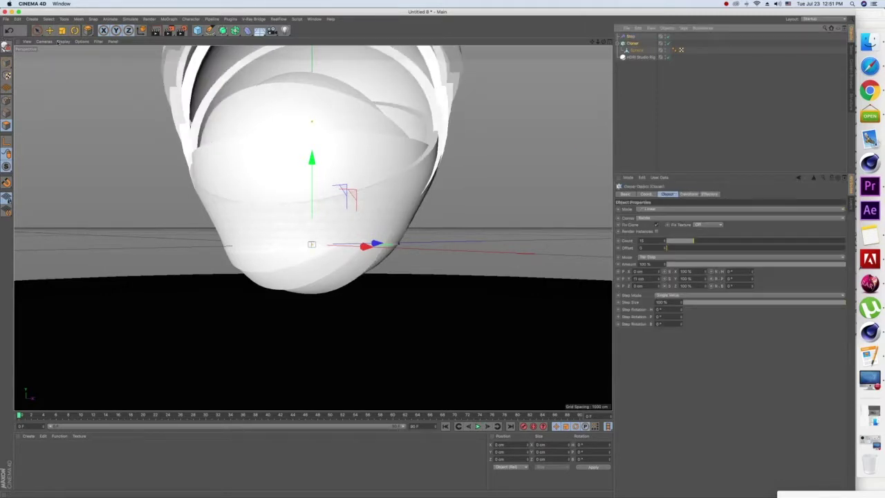
{"action": "key", "text": "r"}
{"action": "mouse_move", "coordinate": [339, 211]}
{"action": "left_mouse_down"}
{"action": "mouse_move", "coordinate": [241, 380]}
{"action": "mouse_move", "coordinate": [272, 329]}
{"action": "left_mouse_up"}
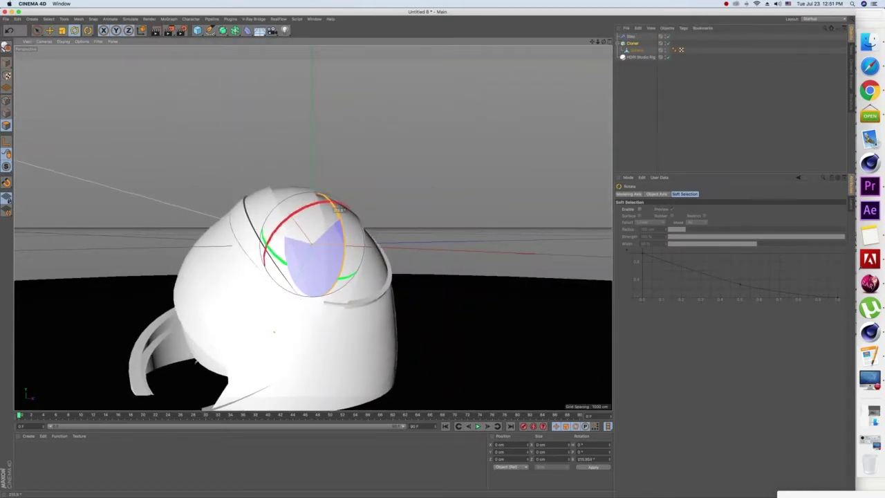
{"action": "left_click_drag", "start_coordinate": [271, 329], "coordinate": [476, 98]}
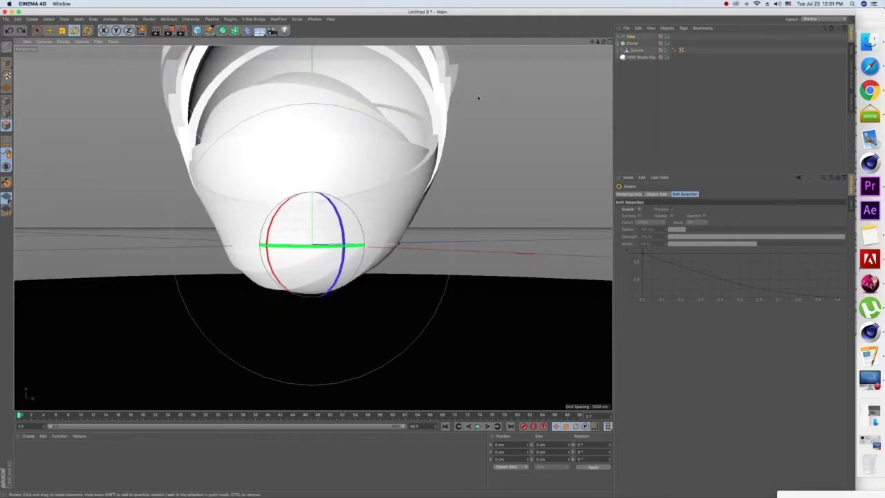
{"action": "left_click", "coordinate": [632, 43]}
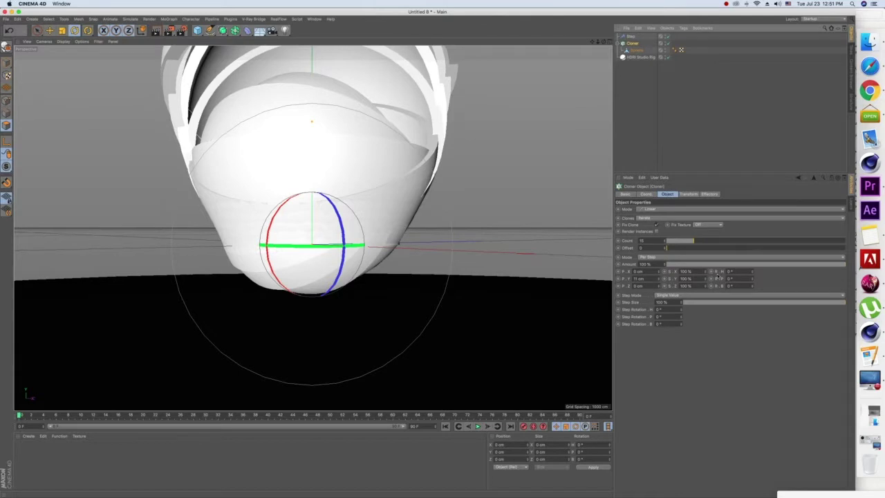
{"action": "mouse_move", "coordinate": [703, 240]}
{"action": "left_mouse_down"}
{"action": "mouse_move", "coordinate": [663, 245]}
{"action": "mouse_move", "coordinate": [692, 240]}
{"action": "left_mouse_up"}
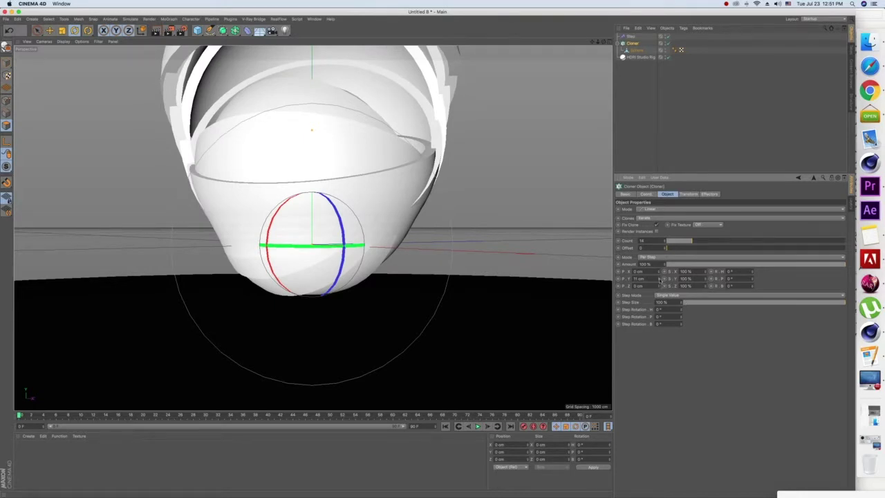
- Tighten clone spacing and set Step scale plus offsets of about 68 cm X and −57 cm Z
{"action": "left_click_drag", "start_coordinate": [660, 279], "coordinate": [660, 283]}
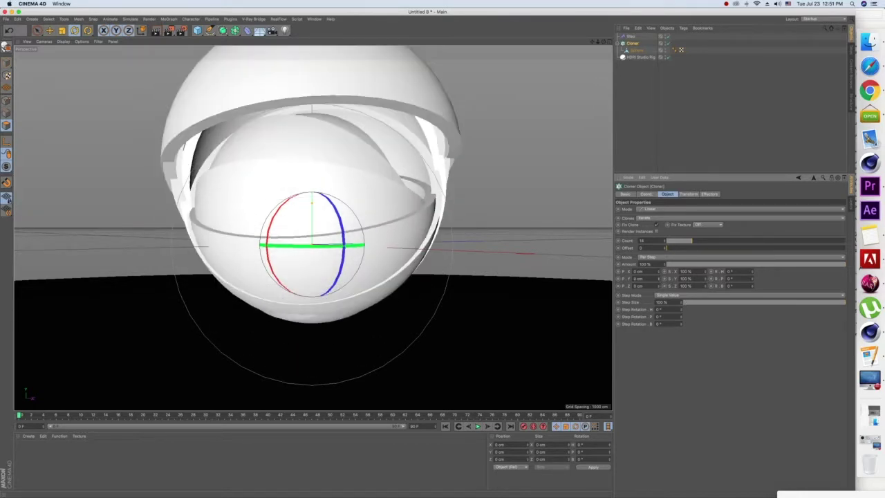
{"action": "left_click", "coordinate": [631, 36]}
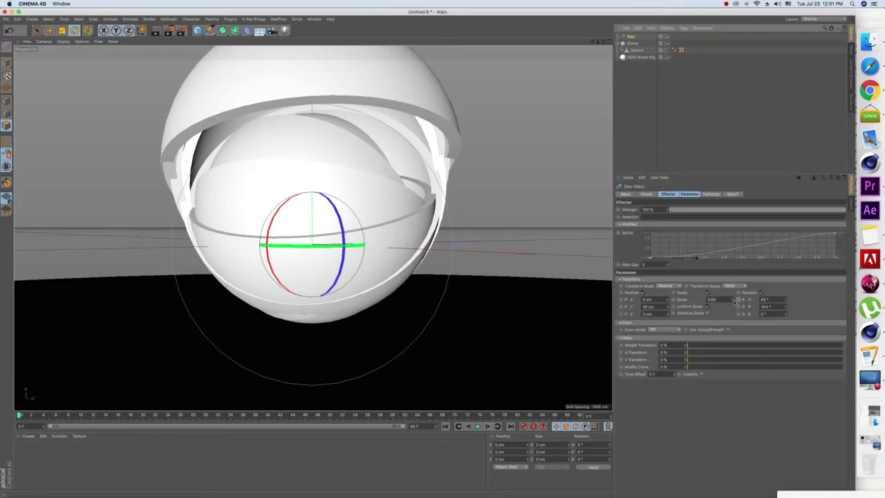
{"action": "left_click_drag", "start_coordinate": [734, 301], "coordinate": [734, 286]}
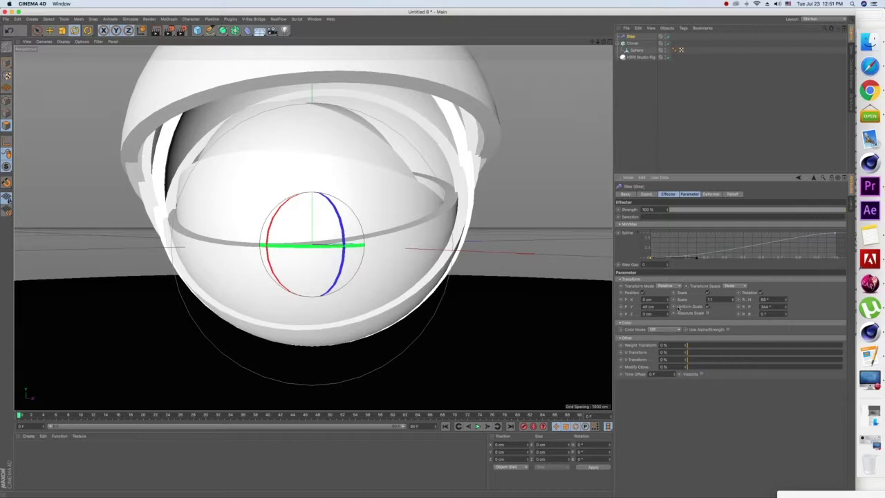
{"action": "left_click_drag", "start_coordinate": [668, 300], "coordinate": [669, 291]}
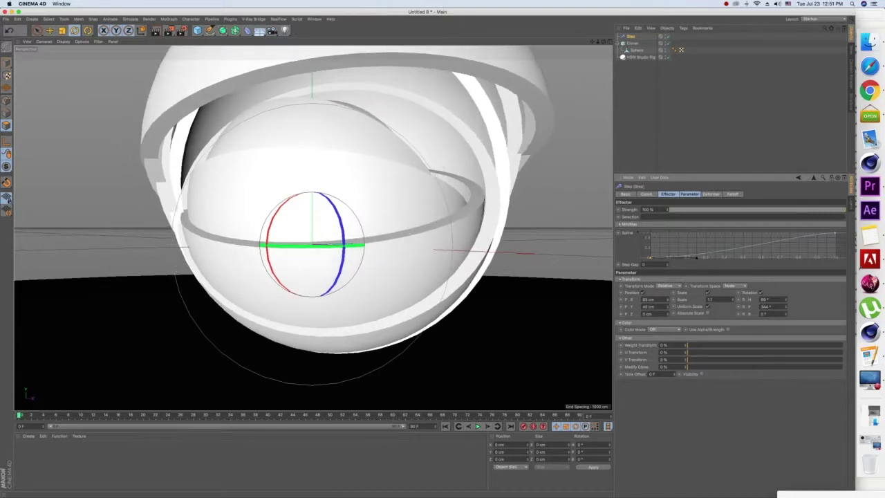
{"action": "left_click_drag", "start_coordinate": [668, 314], "coordinate": [668, 329]}
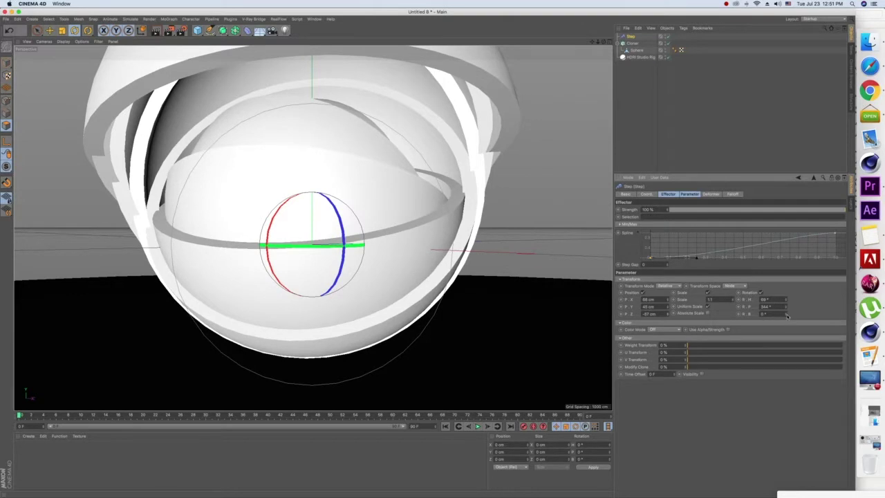
- Raise the Step bank rotation and heading to about 102° so the shells spiral
{"action": "left_click_drag", "start_coordinate": [786, 315], "coordinate": [786, 339]}
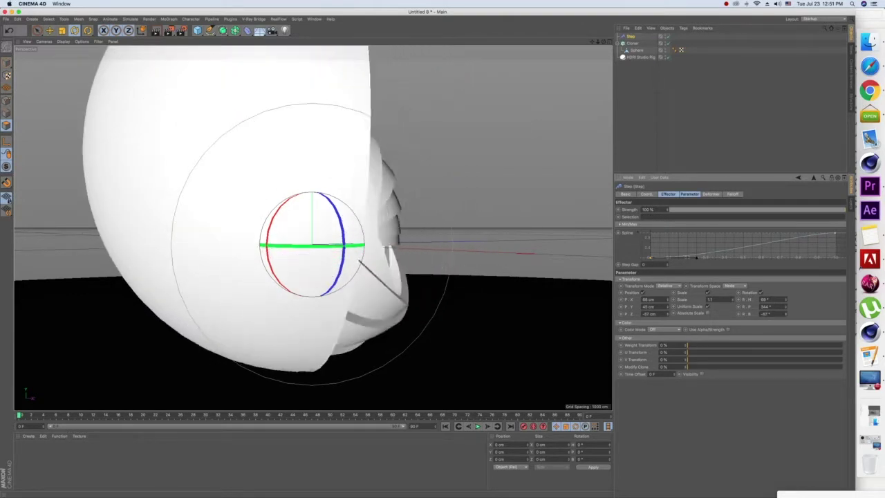
{"action": "left_click_drag", "start_coordinate": [786, 339], "coordinate": [609, 110]}
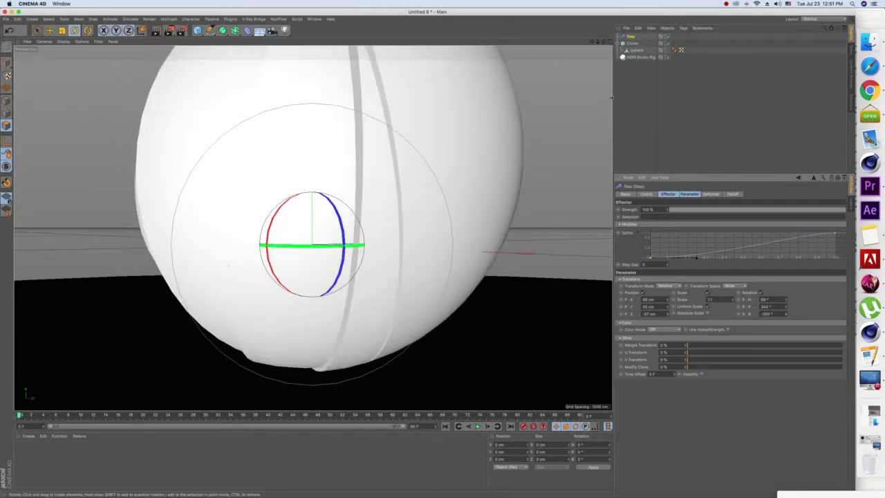
{"action": "left_click_drag", "start_coordinate": [598, 41], "coordinate": [539, 83]}
{"action": "left_click_drag", "start_coordinate": [311, 228], "coordinate": [311, 228], "text": "alt"}
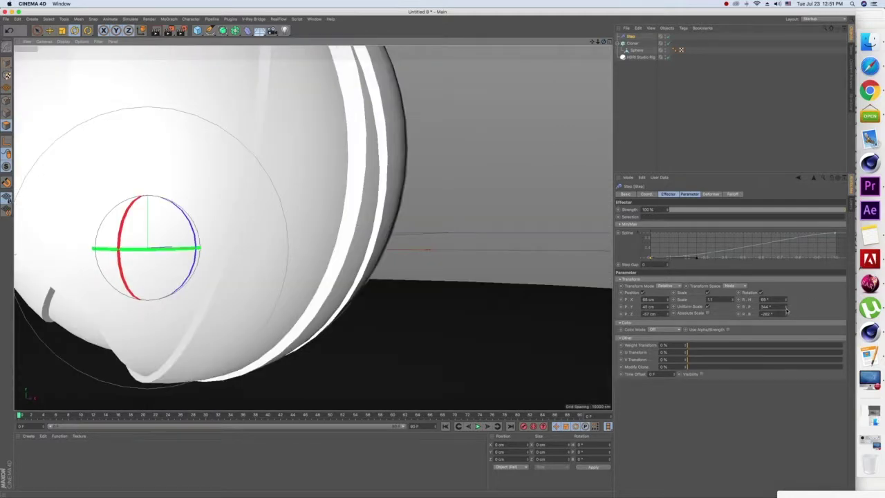
{"action": "left_click_drag", "start_coordinate": [786, 314], "coordinate": [785, 315]}
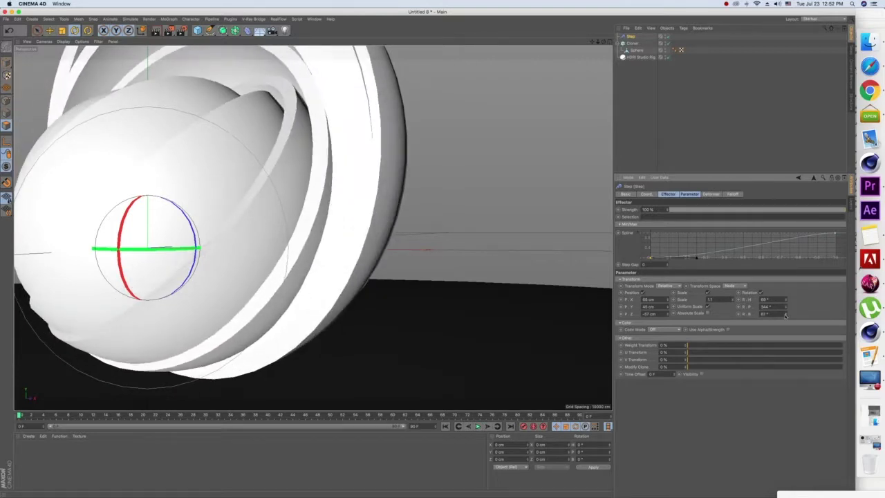
{"action": "left_click_drag", "start_coordinate": [786, 299], "coordinate": [786, 299]}
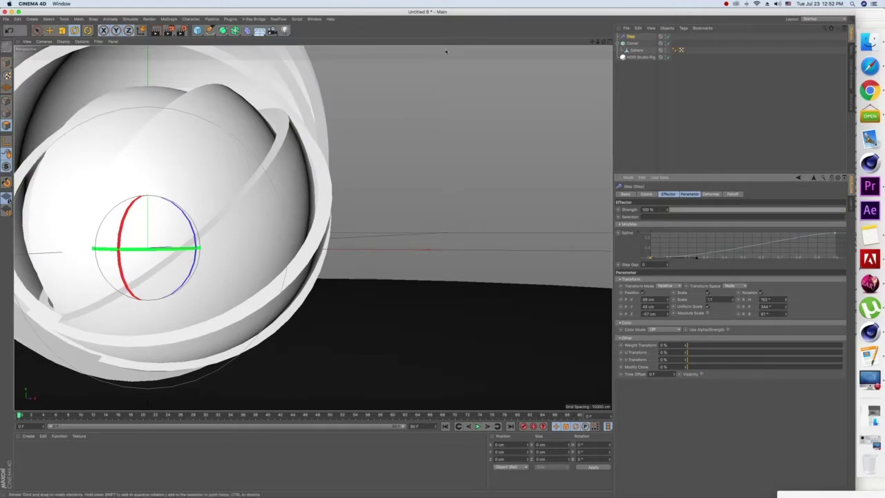
{"action": "mouse_move", "coordinate": [599, 41]}
{"action": "left_mouse_down"}
{"action": "mouse_move", "coordinate": [584, 41]}
{"action": "mouse_move", "coordinate": [620, 44]}
{"action": "left_mouse_up"}
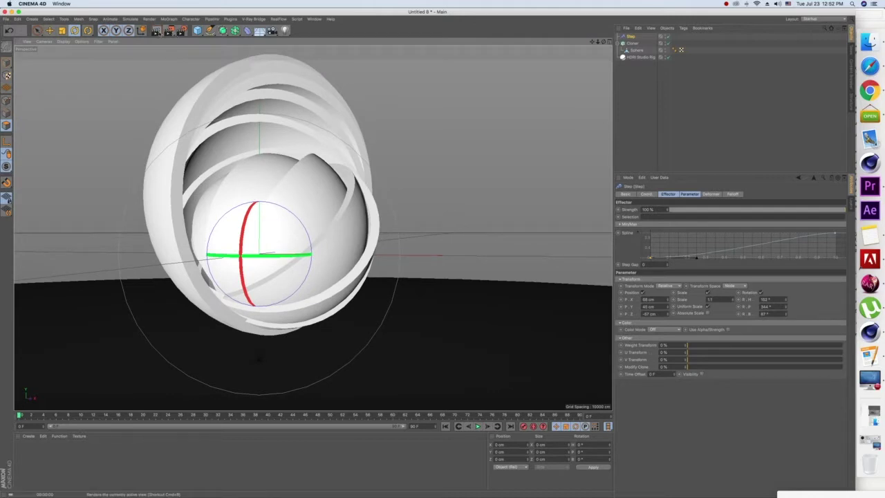
- Render a preview of the spiral and select the Sphere object
{"action": "left_click", "coordinate": [156, 30]}
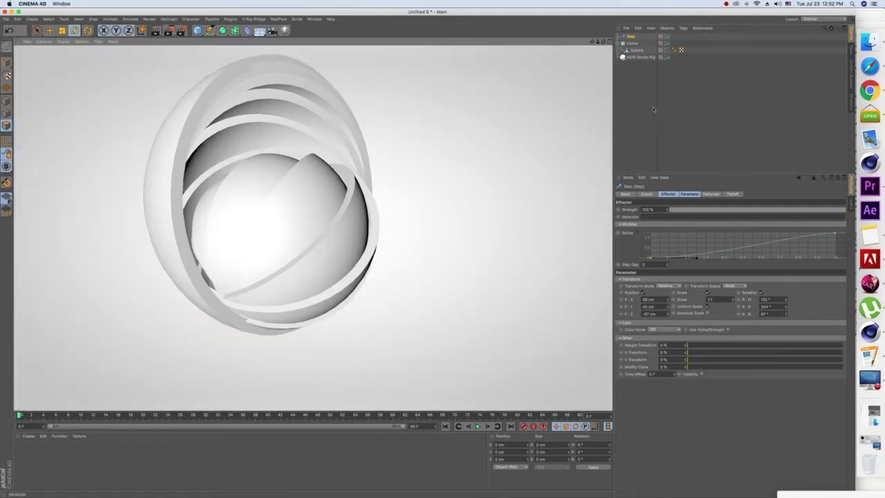
{"action": "left_click", "coordinate": [633, 100]}
{"action": "left_click", "coordinate": [634, 50]}
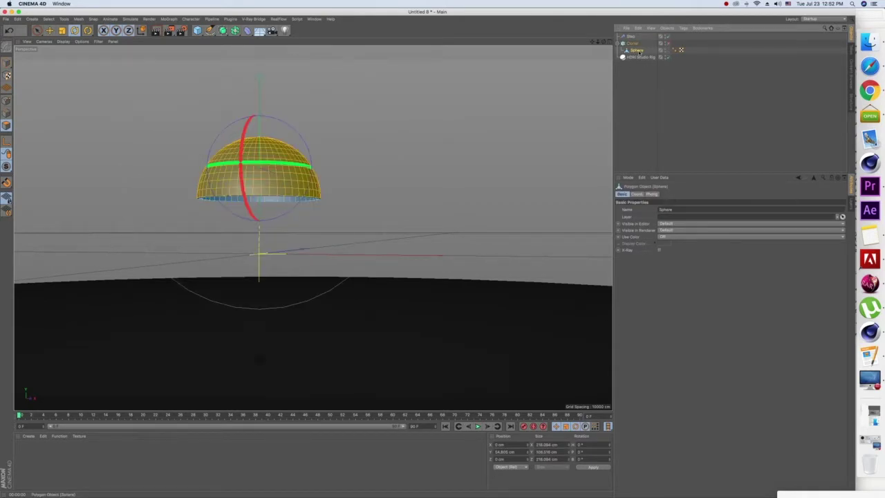
- Create a Danel material with its diffuse colour set to R255 G0 B0
{"action": "left_click", "coordinate": [26, 436]}
{"action": "mouse_move", "coordinate": [63, 377]}
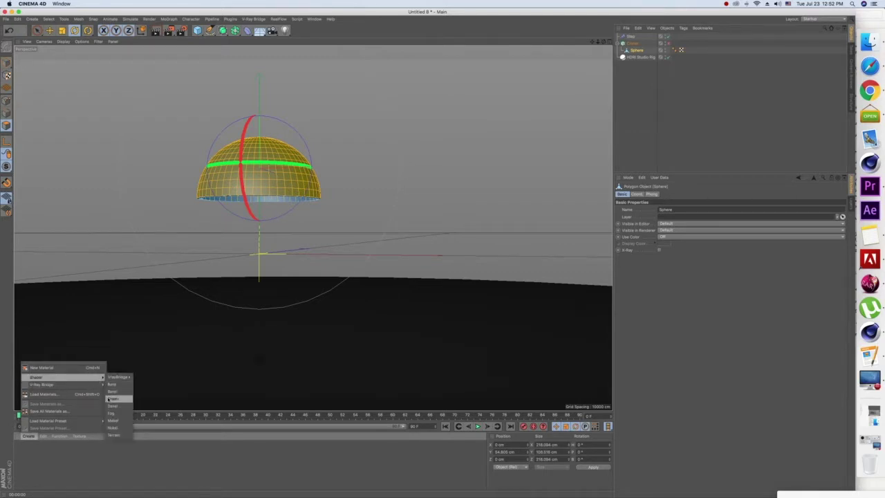
{"action": "left_click", "coordinate": [118, 406]}
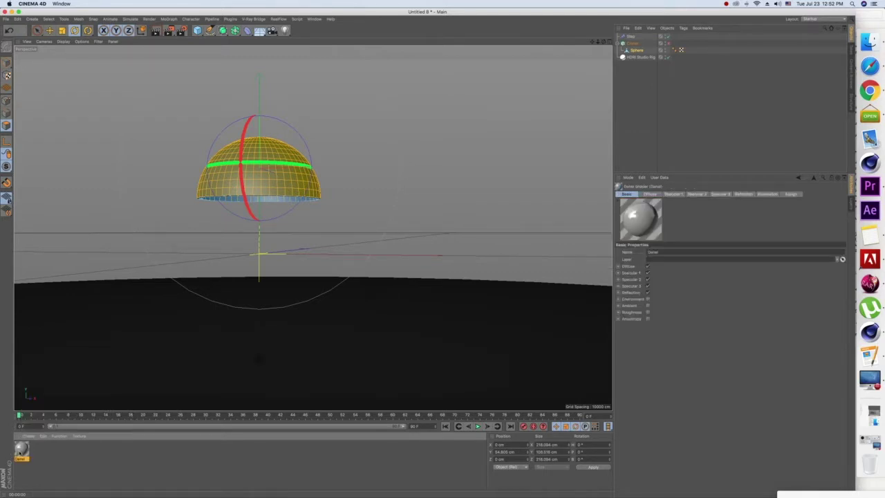
{"action": "double_click", "coordinate": [21, 450]}
{"action": "left_click", "coordinate": [195, 71]}
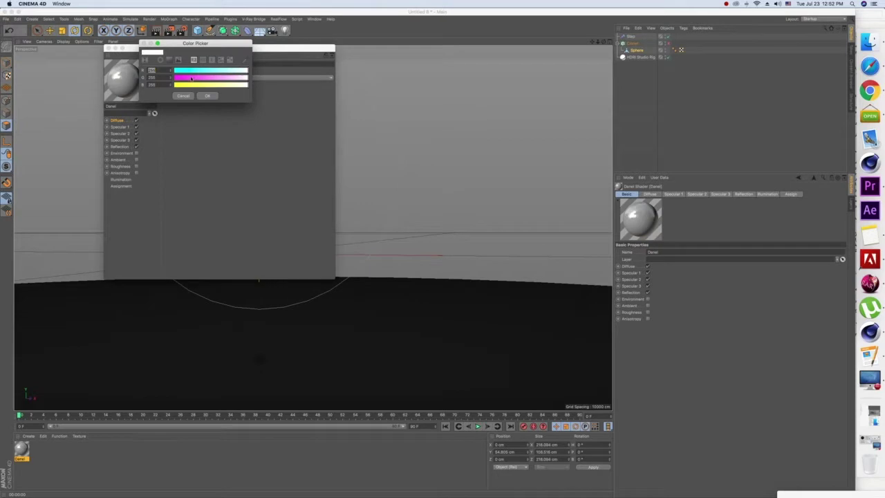
{"action": "left_click_drag", "start_coordinate": [225, 85], "coordinate": [130, 91]}
{"action": "left_click_drag", "start_coordinate": [187, 78], "coordinate": [142, 82]}
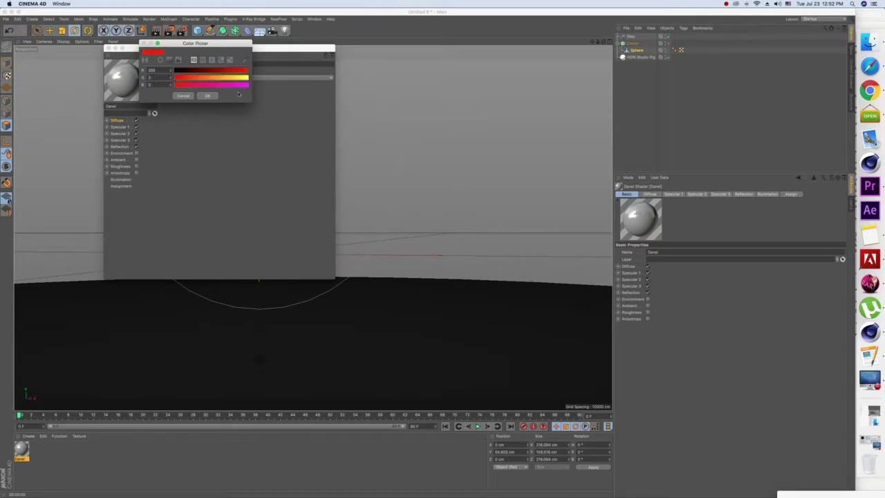
{"action": "left_click", "coordinate": [207, 96]}
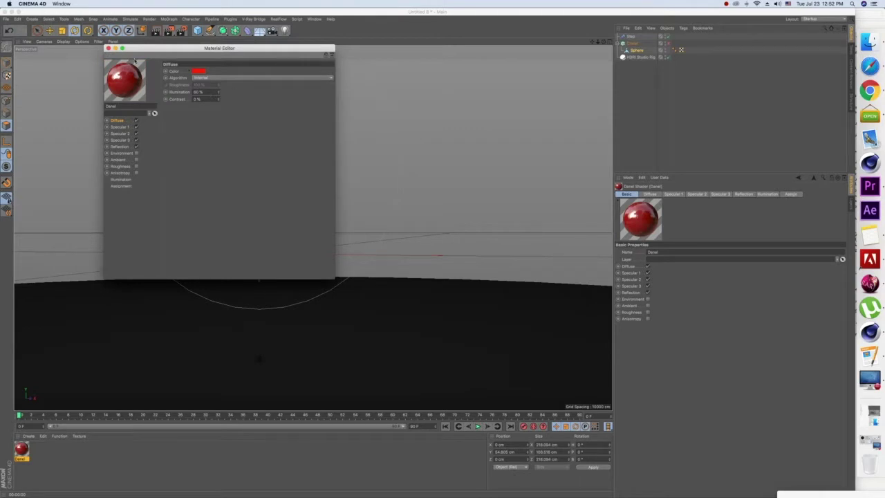
{"action": "left_click", "coordinate": [108, 48]}
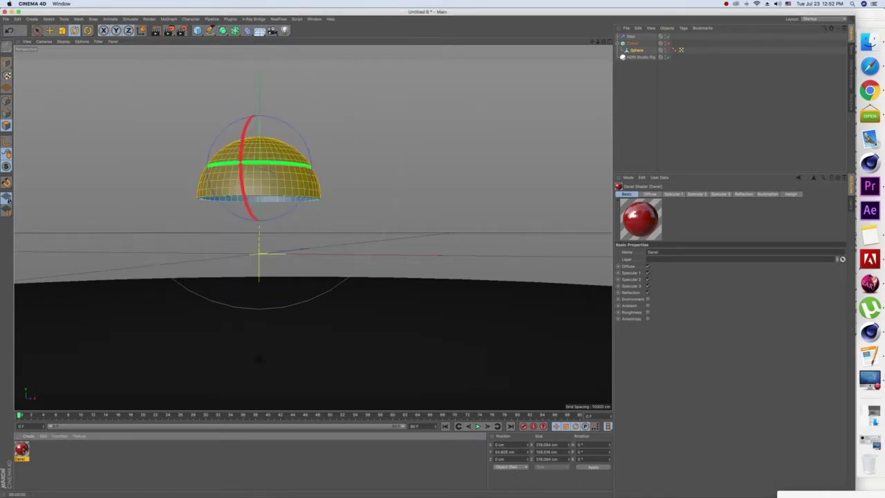
- Apply the red material to the hemisphere and loop-select its bottom rim
{"action": "left_click_drag", "start_coordinate": [637, 51], "coordinate": [310, 229]}
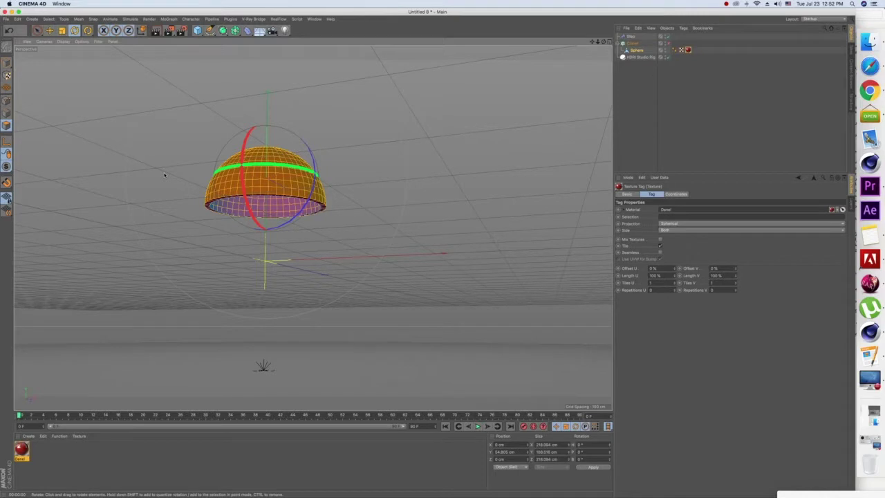
{"action": "key", "text": "u"}
{"action": "key", "text": "l"}
{"action": "left_click", "coordinate": [211, 212]}
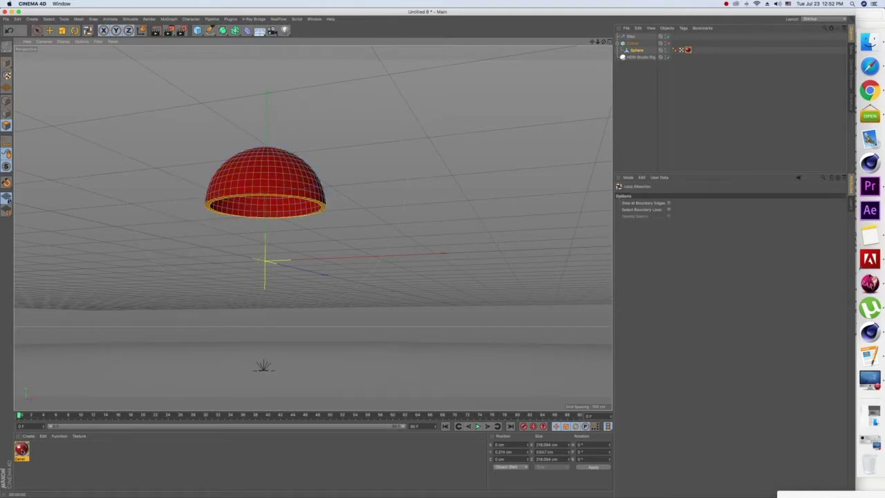
- Duplicate the material as green Danel.1 and apply it to the rim selection
{"action": "left_click_drag", "start_coordinate": [22, 449], "coordinate": [41, 453], "text": "ctrl"}
{"action": "double_click", "coordinate": [38, 449]}
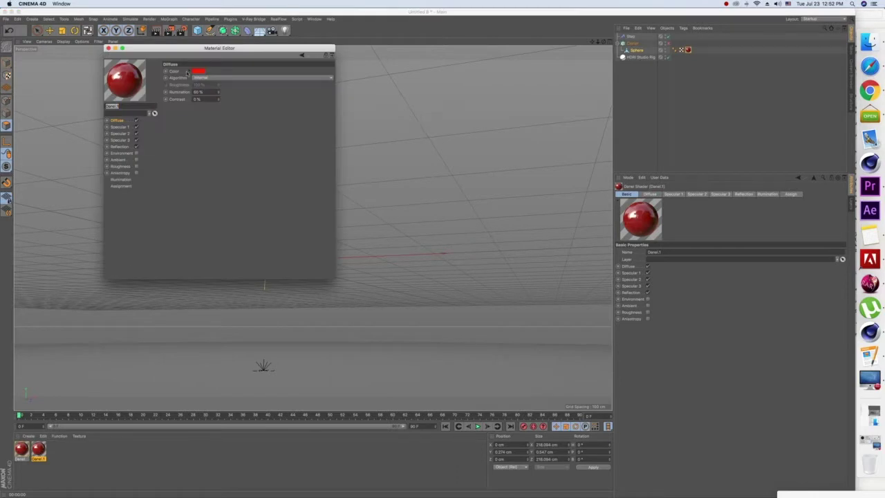
{"action": "left_click", "coordinate": [199, 71]}
{"action": "left_click", "coordinate": [228, 78]}
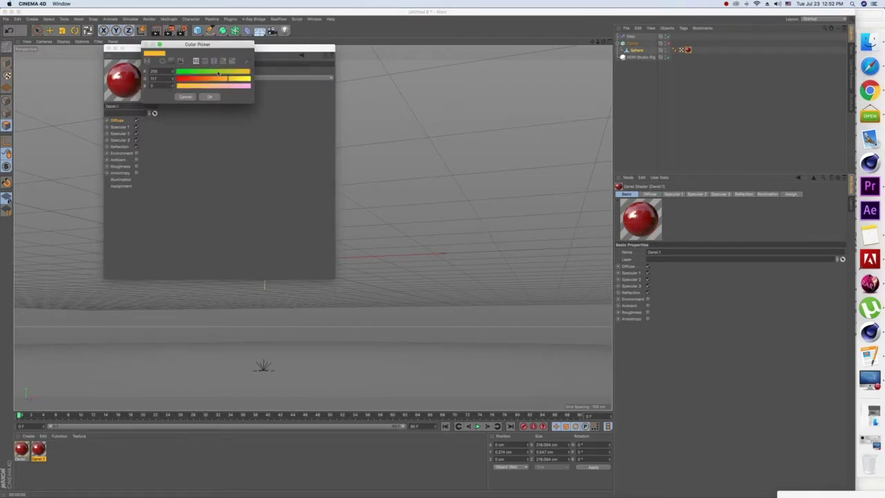
{"action": "left_click_drag", "start_coordinate": [218, 72], "coordinate": [175, 71]}
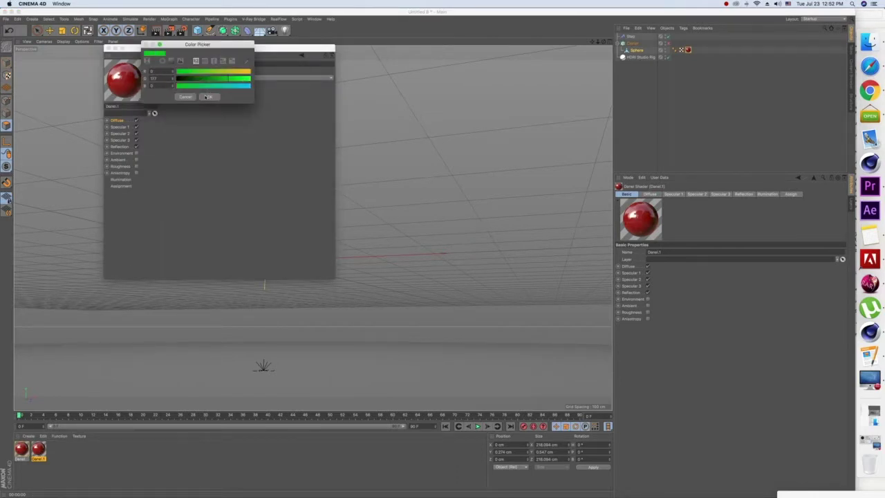
{"action": "left_click", "coordinate": [208, 98]}
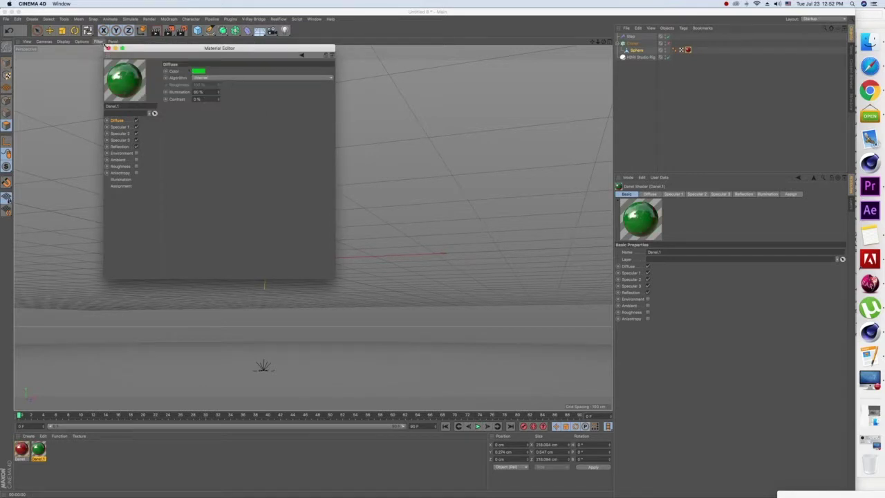
{"action": "left_click", "coordinate": [107, 48]}
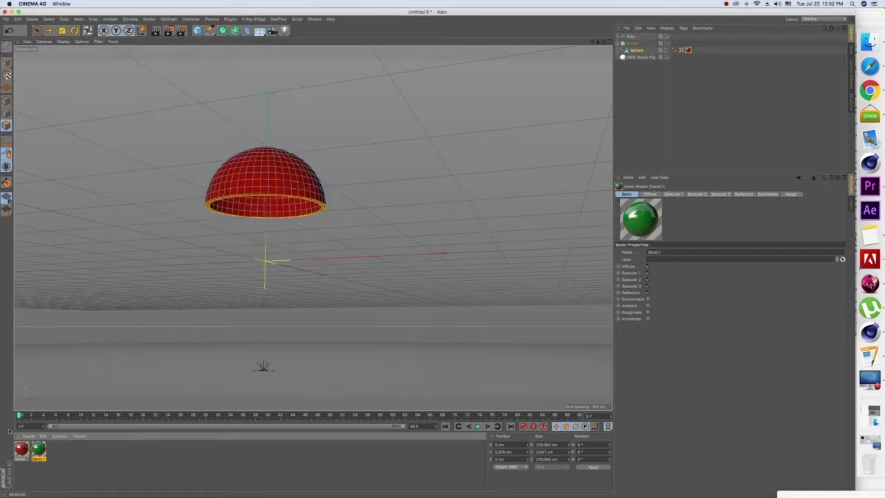
{"action": "left_click_drag", "start_coordinate": [273, 214], "coordinate": [212, 206]}
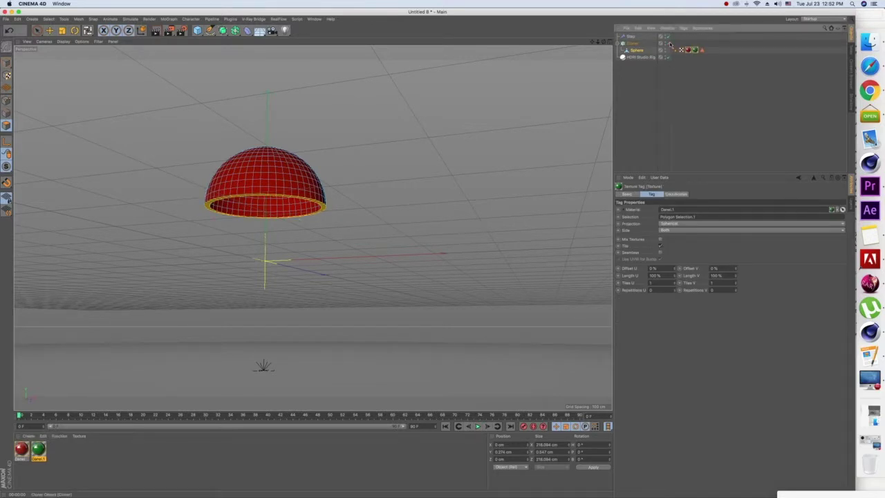
- Render the current view and select the Step effector
{"action": "key", "text": "super+r"}
{"action": "left_click", "coordinate": [169, 31]}
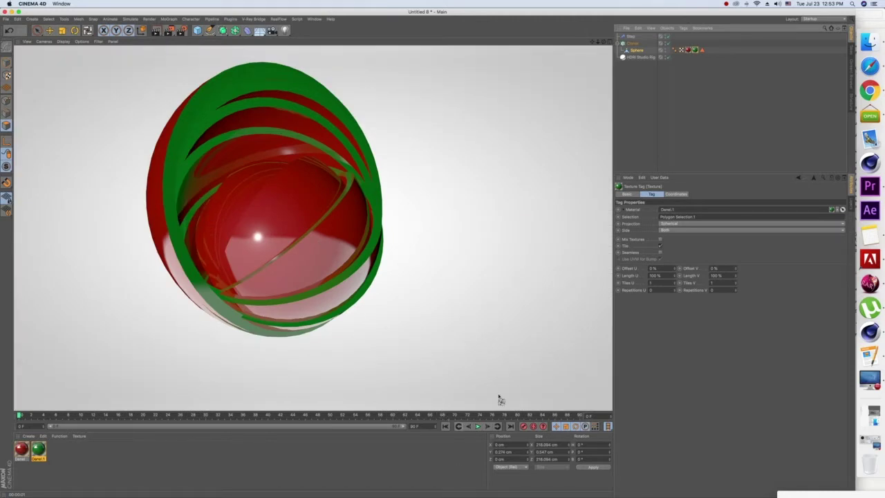
{"action": "left_click", "coordinate": [630, 37]}
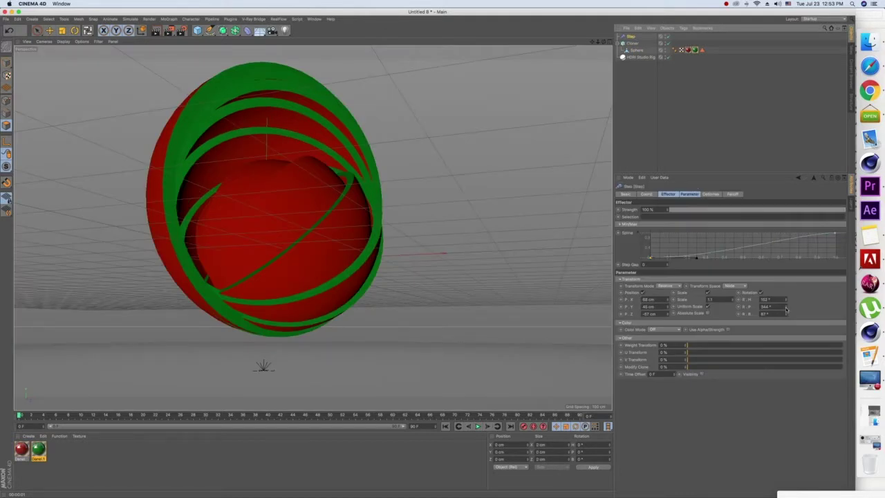
- Retune the Step pitch and bank rotation to close the shells into a green-striped sphere
{"action": "left_click_drag", "start_coordinate": [785, 309], "coordinate": [786, 290]}
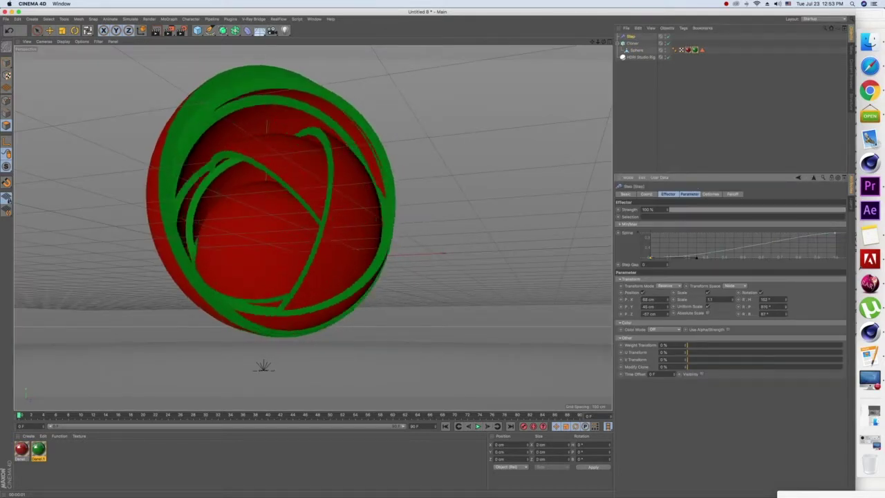
{"action": "mouse_move", "coordinate": [785, 306]}
{"action": "left_mouse_down"}
{"action": "mouse_move", "coordinate": [786, 290]}
{"action": "mouse_move", "coordinate": [785, 308]}
{"action": "left_mouse_up"}
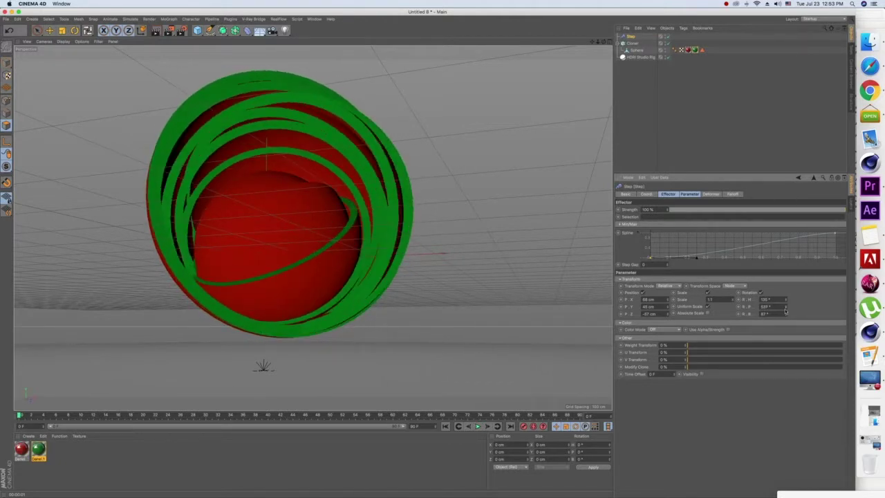
{"action": "left_click_drag", "start_coordinate": [785, 316], "coordinate": [785, 311]}
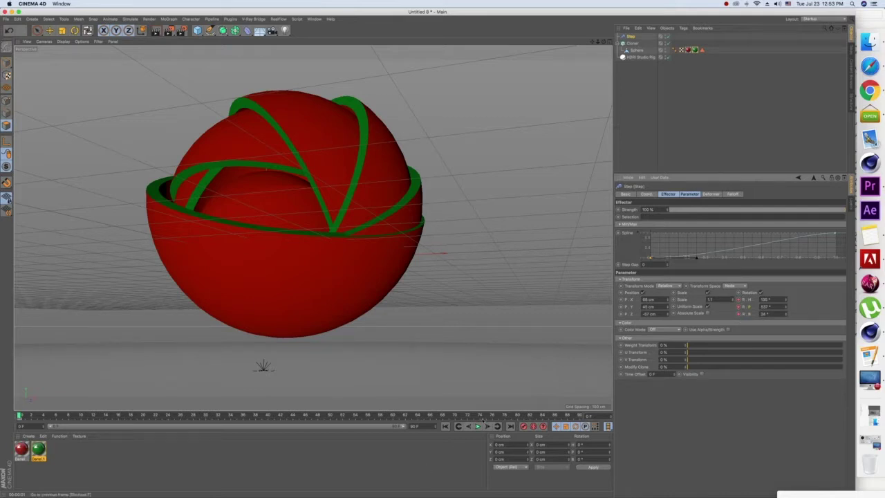
- Keyframe the Step effector's rotation, rekey R.H at a later frame, and preview playback
{"action": "left_click", "coordinate": [19, 417]}
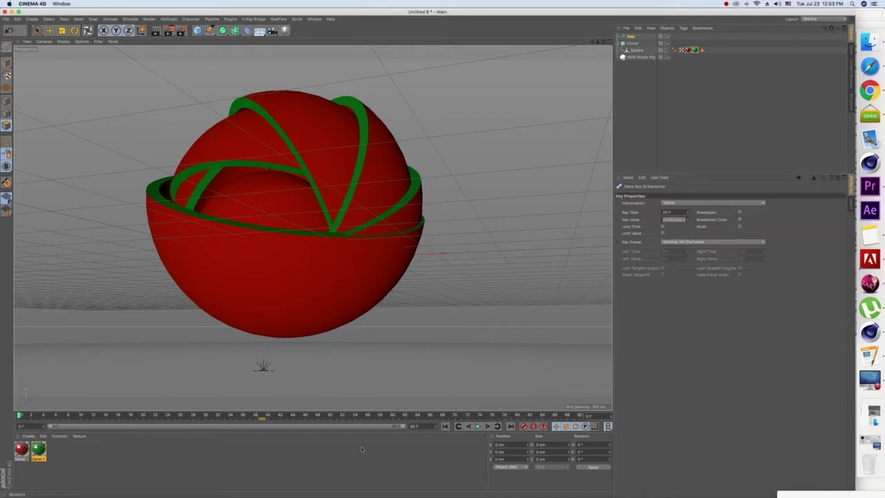
{"action": "left_click", "coordinate": [631, 37]}
{"action": "left_click_drag", "start_coordinate": [786, 300], "coordinate": [786, 328]}
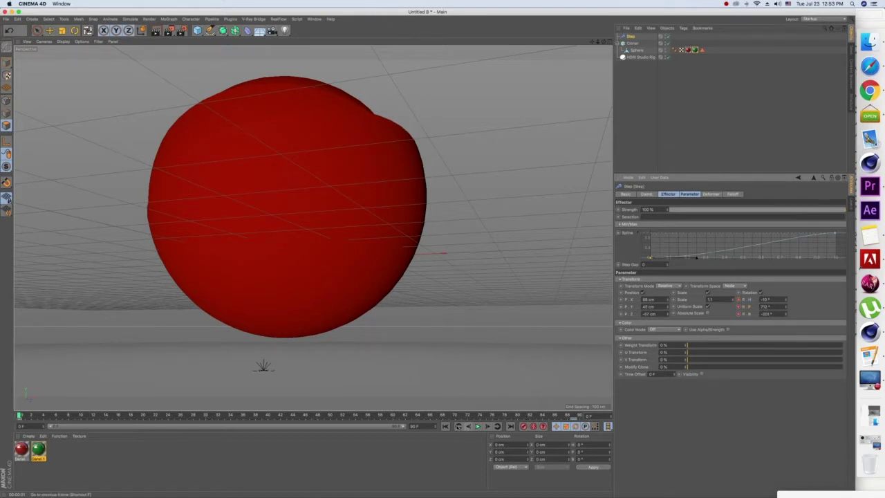
{"action": "left_click", "coordinate": [478, 426]}
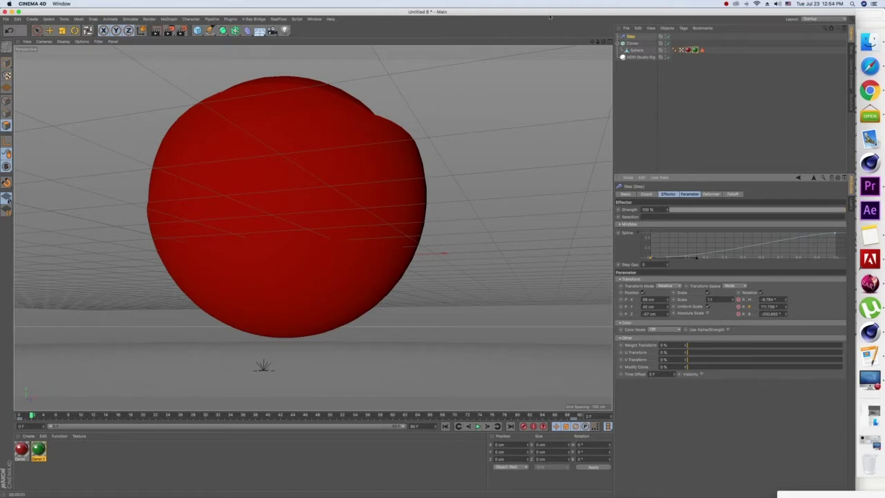
- Set all rotation keys to Linear interpolation in the F-Curve Timeline
{"action": "left_click", "coordinate": [314, 18]}
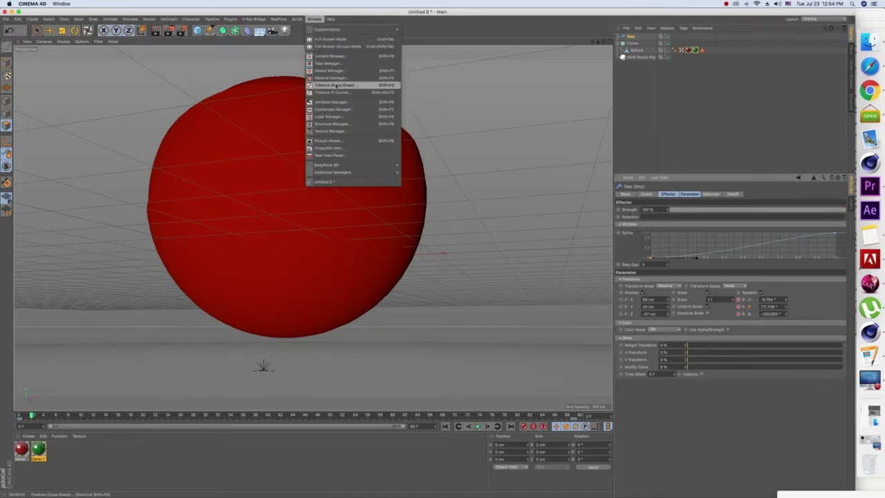
{"action": "left_click", "coordinate": [335, 93]}
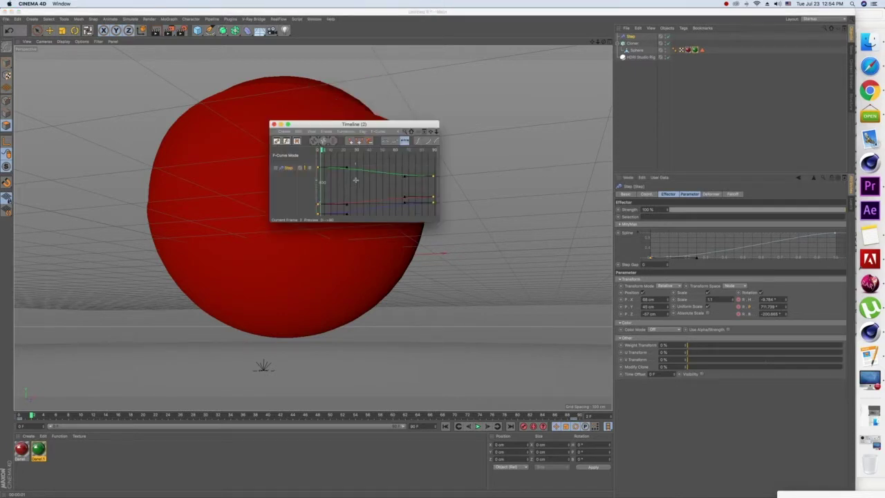
{"action": "key", "text": "ctrl+a"}
{"action": "left_click", "coordinate": [385, 140]}
{"action": "left_click", "coordinate": [273, 124]}
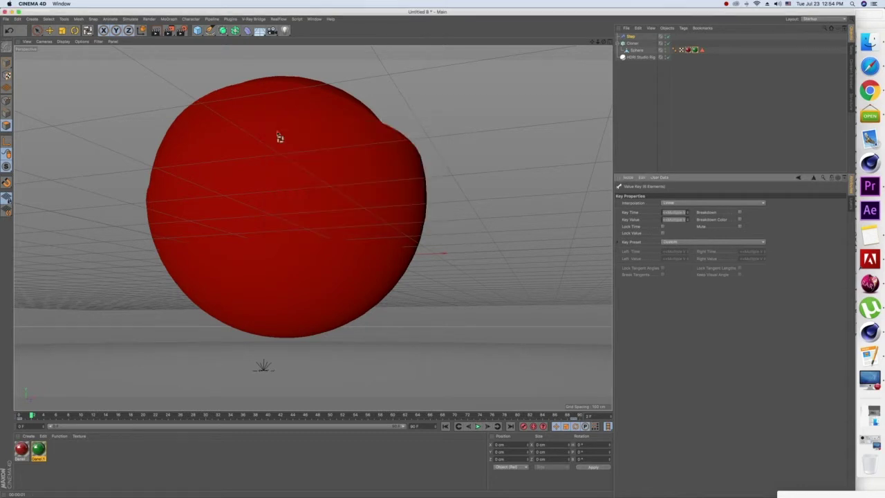
- Play the animation, render the current frame, and select the Cloner
{"action": "left_click", "coordinate": [477, 426]}
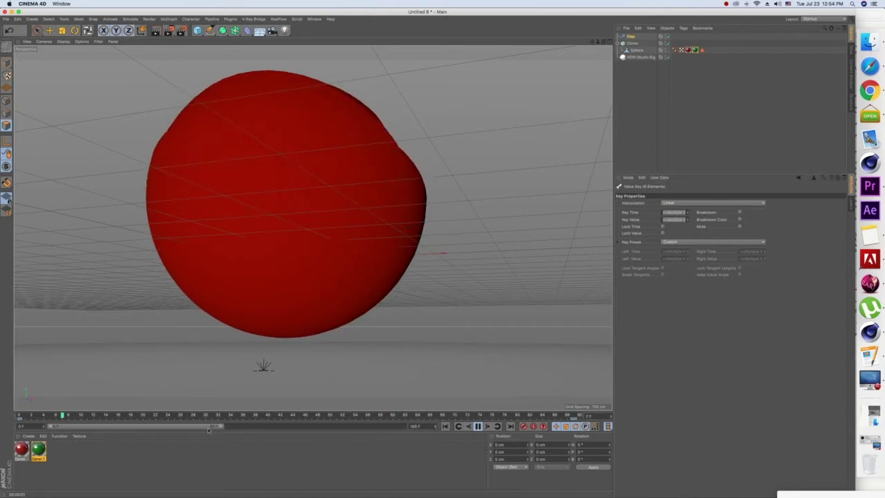
{"action": "left_click", "coordinate": [478, 426]}
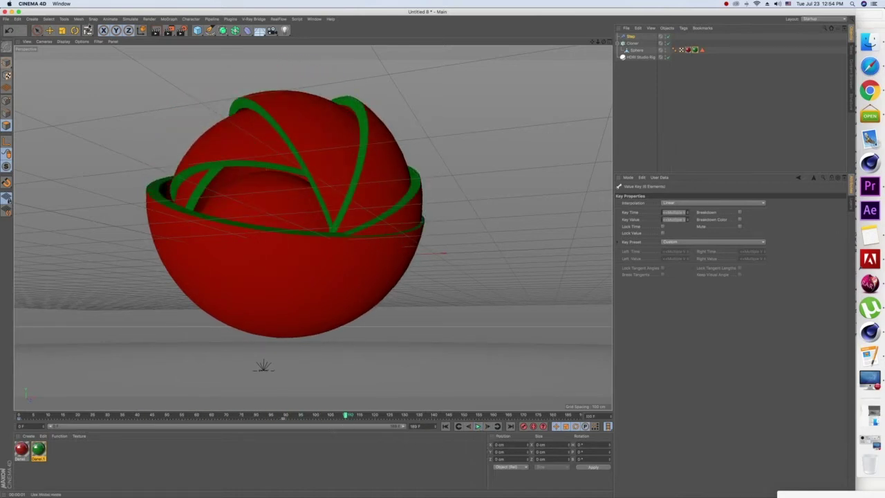
{"action": "left_click", "coordinate": [156, 30]}
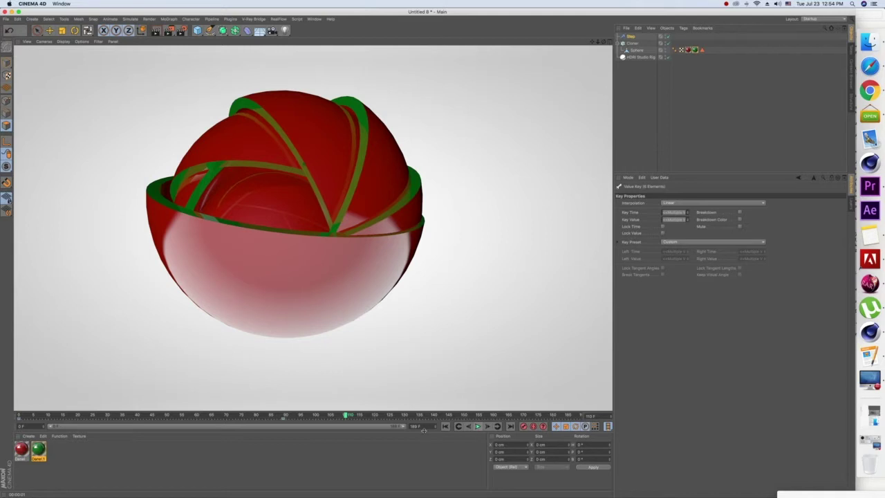
{"action": "left_click", "coordinate": [477, 426]}
{"action": "left_click", "coordinate": [631, 36]}
{"action": "left_click", "coordinate": [633, 50]}
{"action": "left_click", "coordinate": [633, 44]}
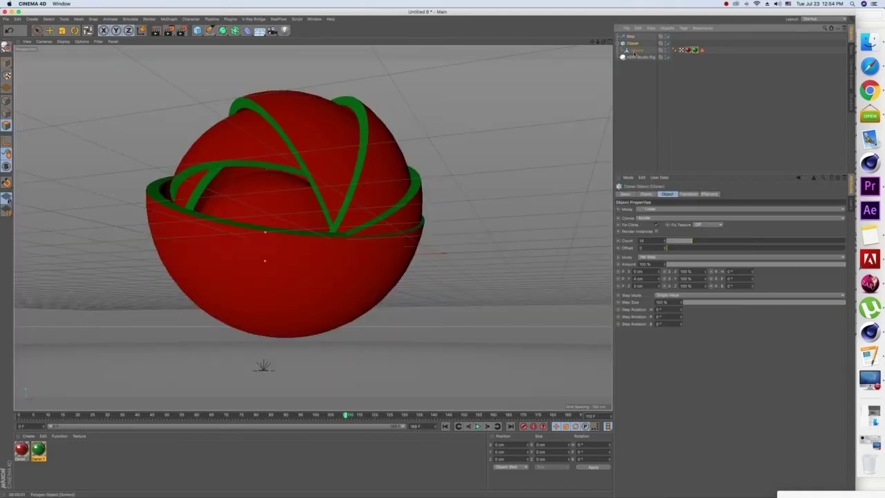
- Keyframe the Cloner Count at 2 on frame 0 and about 80 on the last frame
{"action": "left_click_drag", "start_coordinate": [695, 243], "coordinate": [669, 242]}
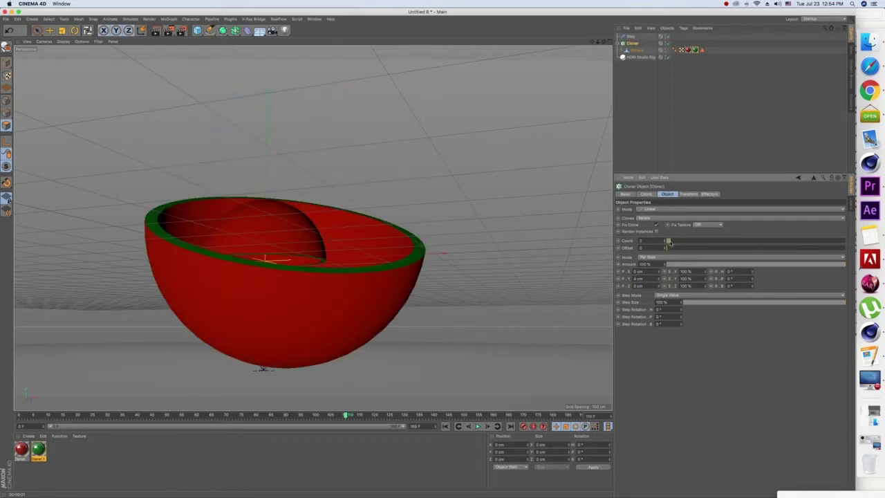
{"action": "right_click", "coordinate": [618, 242]}
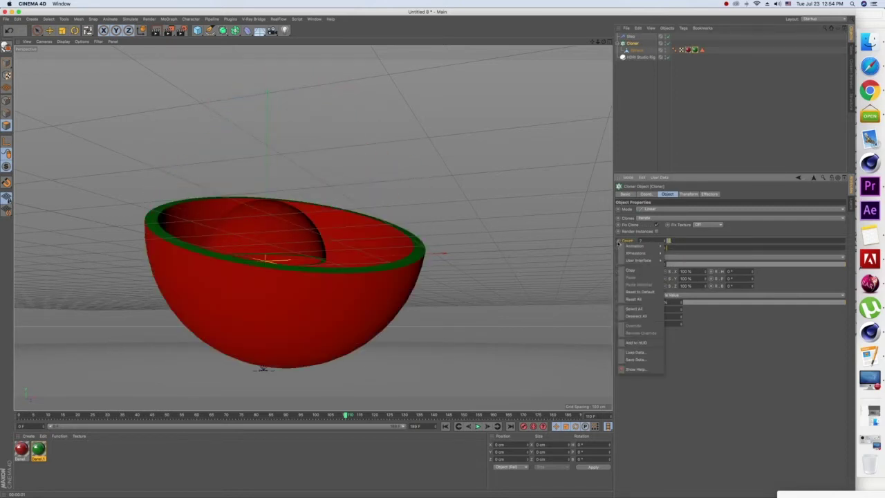
{"action": "left_click", "coordinate": [703, 411]}
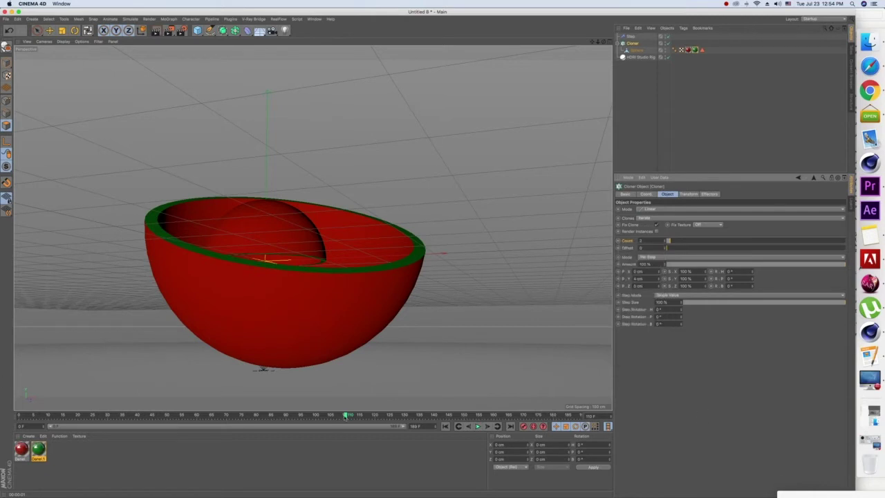
{"action": "left_click_drag", "start_coordinate": [345, 416], "coordinate": [1, 394]}
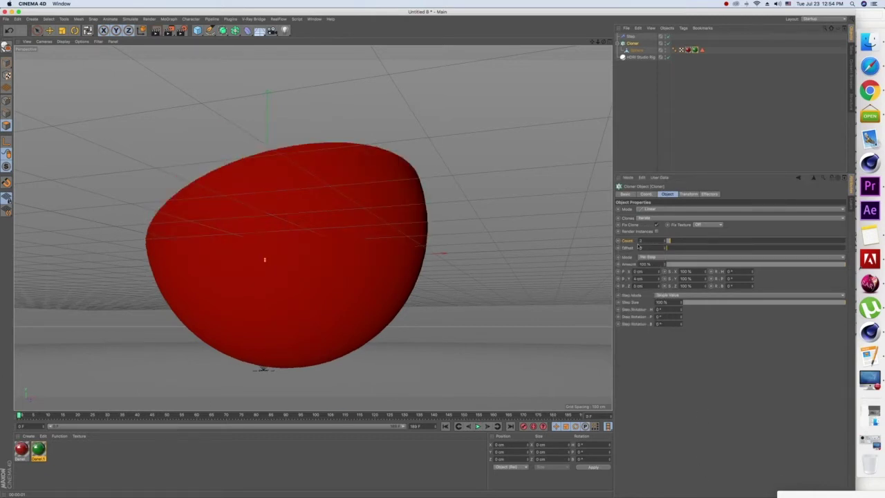
{"action": "left_click", "coordinate": [618, 240]}
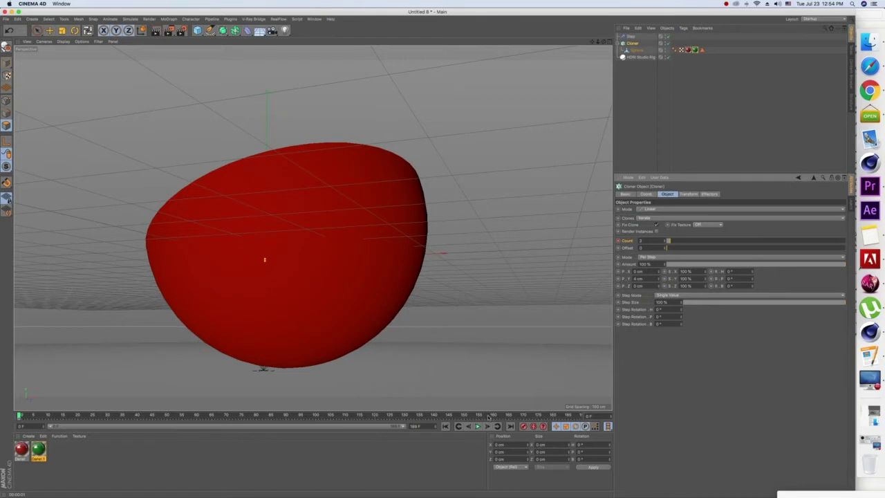
{"action": "left_click_drag", "start_coordinate": [487, 415], "coordinate": [579, 416]}
{"action": "left_click_drag", "start_coordinate": [672, 239], "coordinate": [756, 243]}
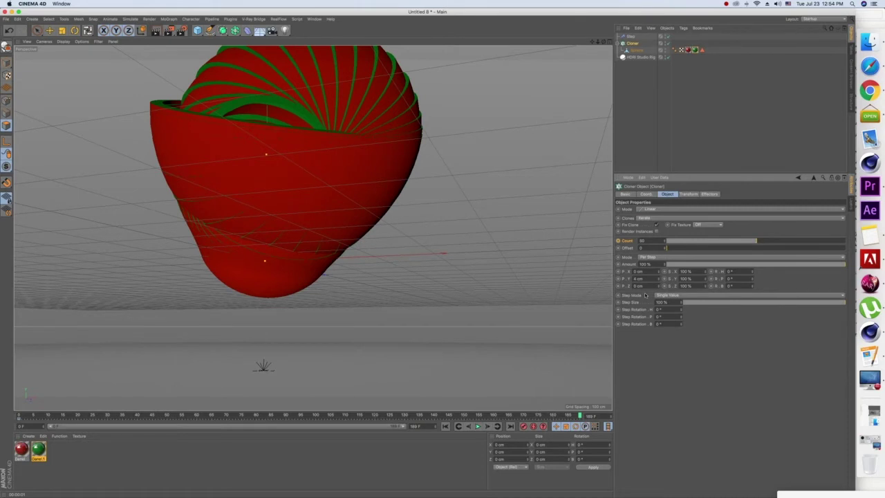
- Adjust the Cloner Offset, move the shape down on Y, play, and render the frame
{"action": "mouse_move", "coordinate": [669, 250]}
{"action": "left_mouse_down"}
{"action": "mouse_move", "coordinate": [695, 251]}
{"action": "mouse_move", "coordinate": [643, 253]}
{"action": "left_mouse_up"}
{"action": "left_click", "coordinate": [49, 29]}
{"action": "left_click_drag", "start_coordinate": [265, 179], "coordinate": [263, 261]}
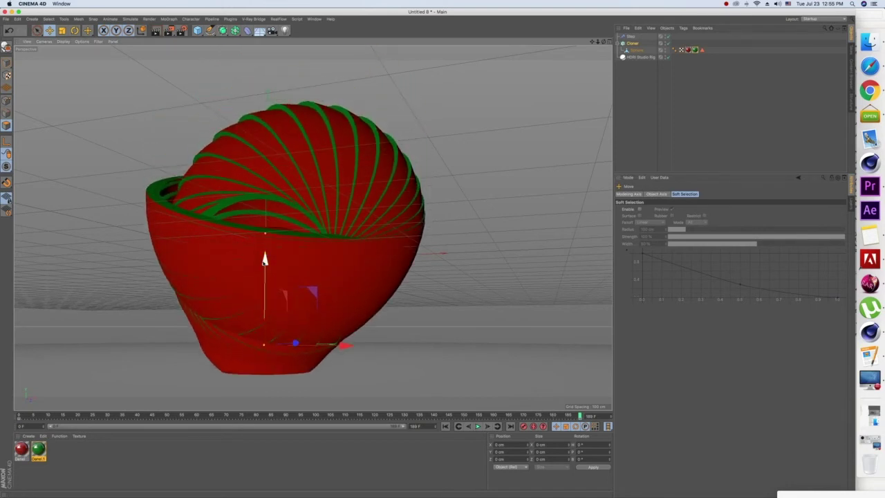
{"action": "left_click", "coordinate": [477, 426]}
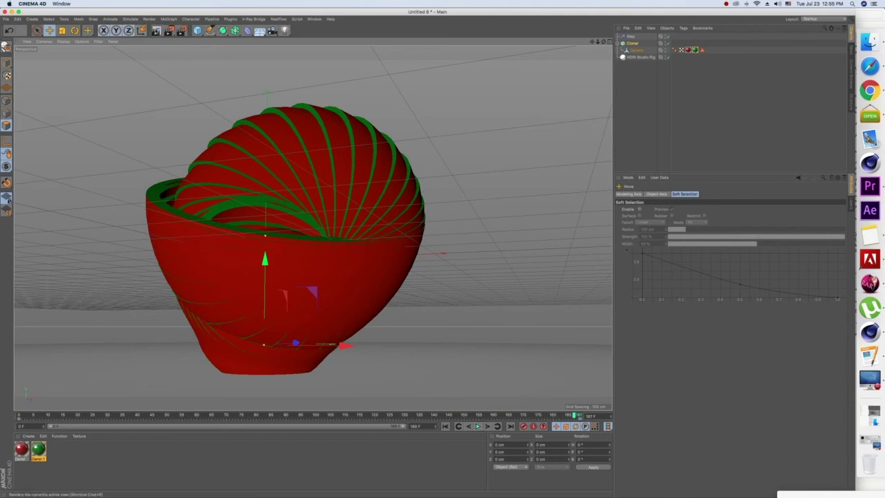
{"action": "left_click", "coordinate": [156, 30]}
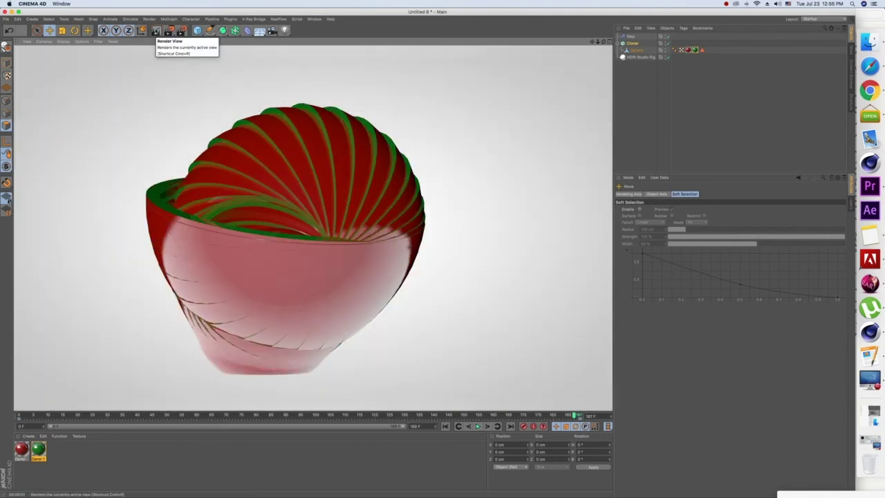